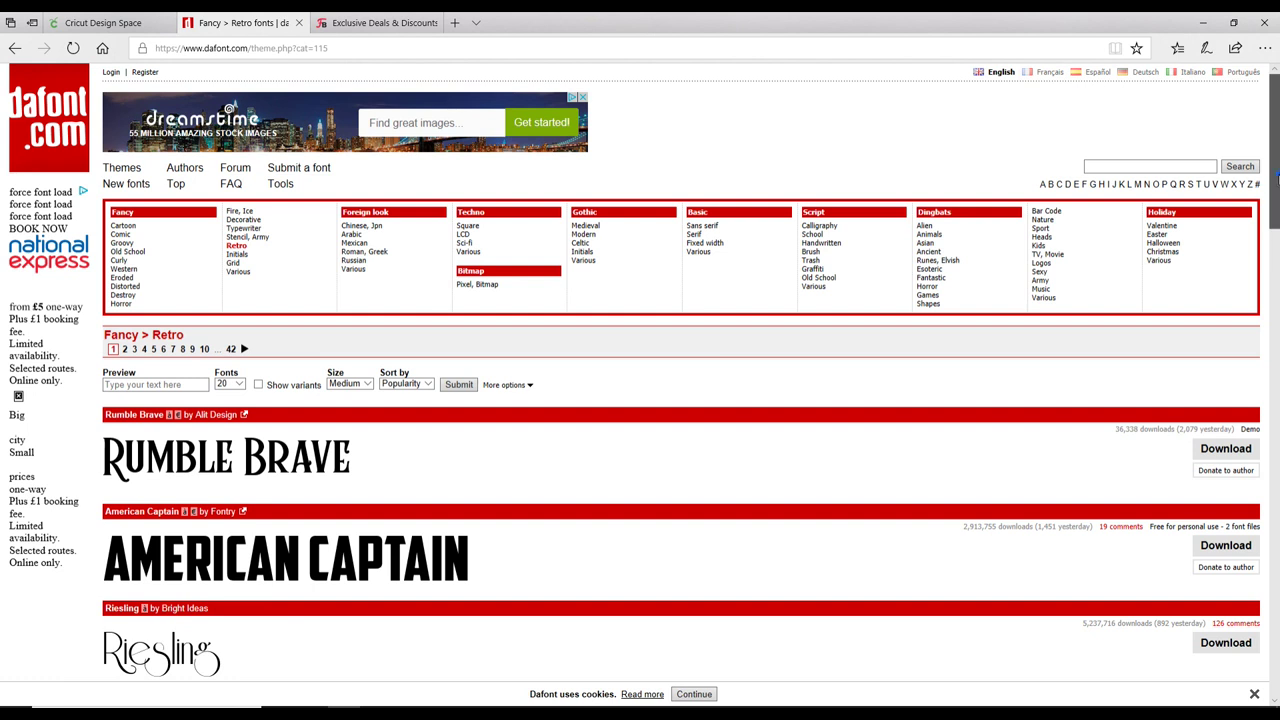
Step: Download Riesling from DaFont as riesling.zip and show it in its Pictures folder
drag(1275, 186, 1275, 237)
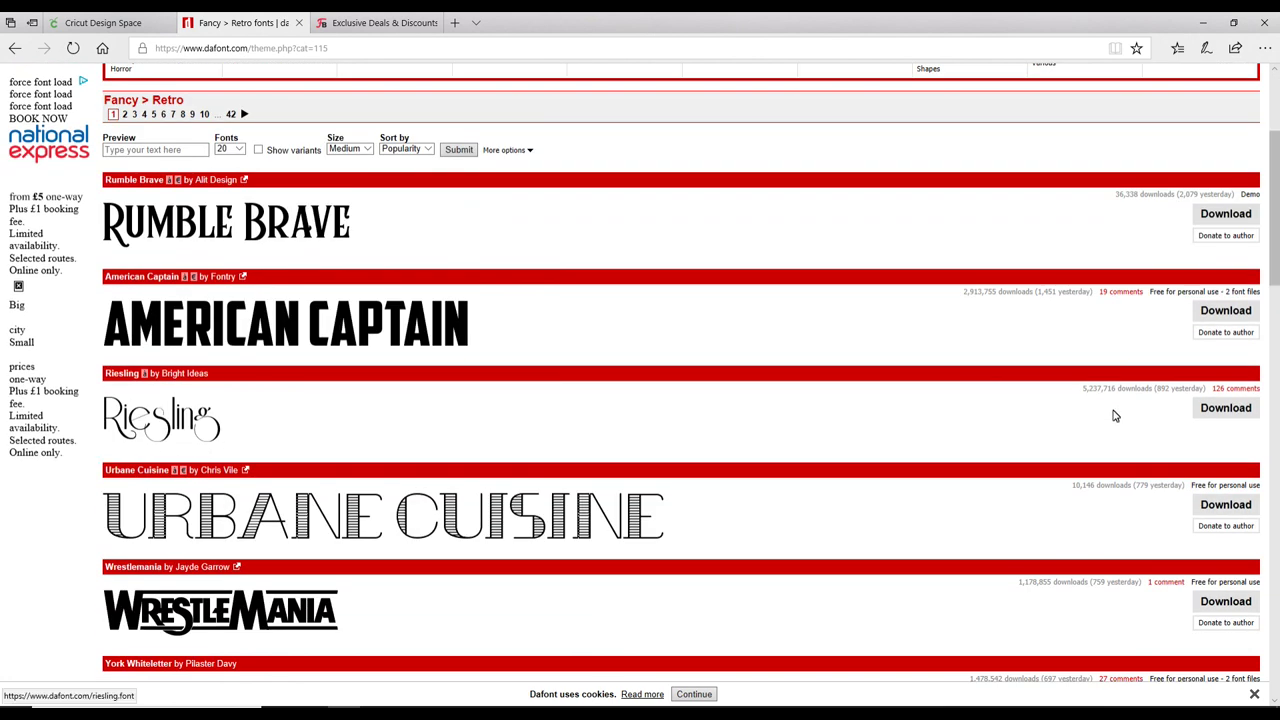
click(1246, 414)
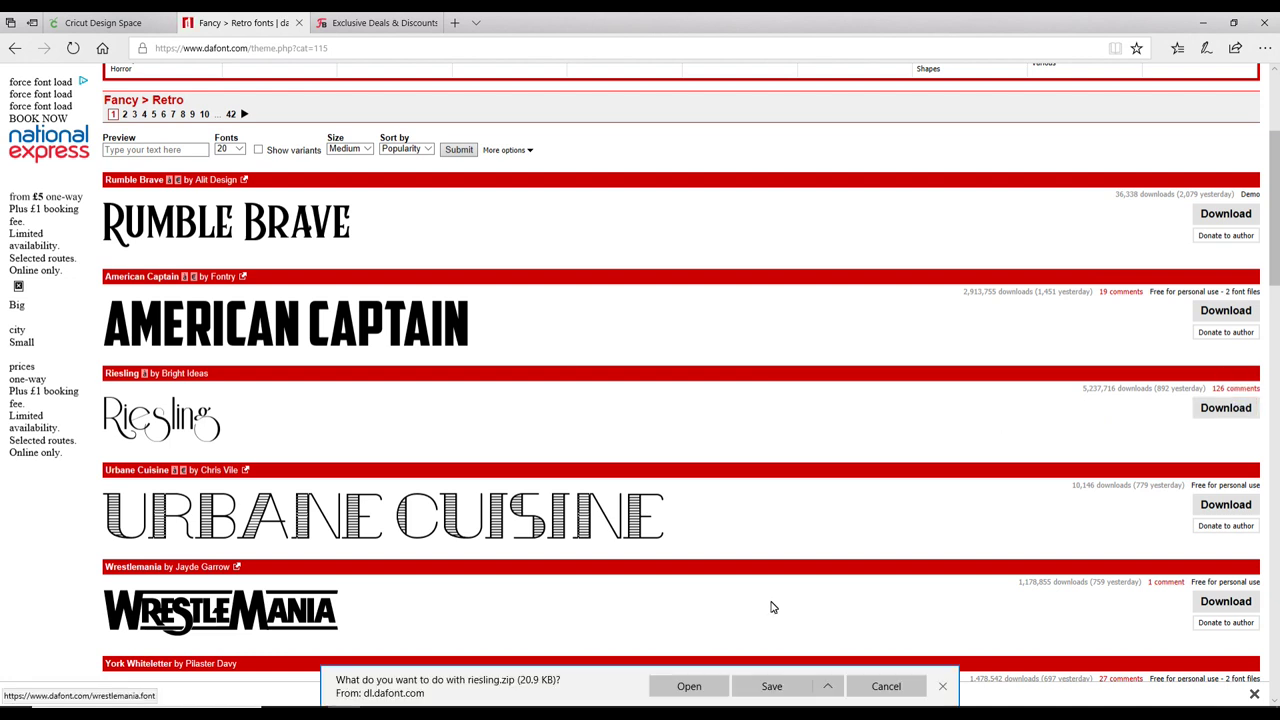
click(779, 686)
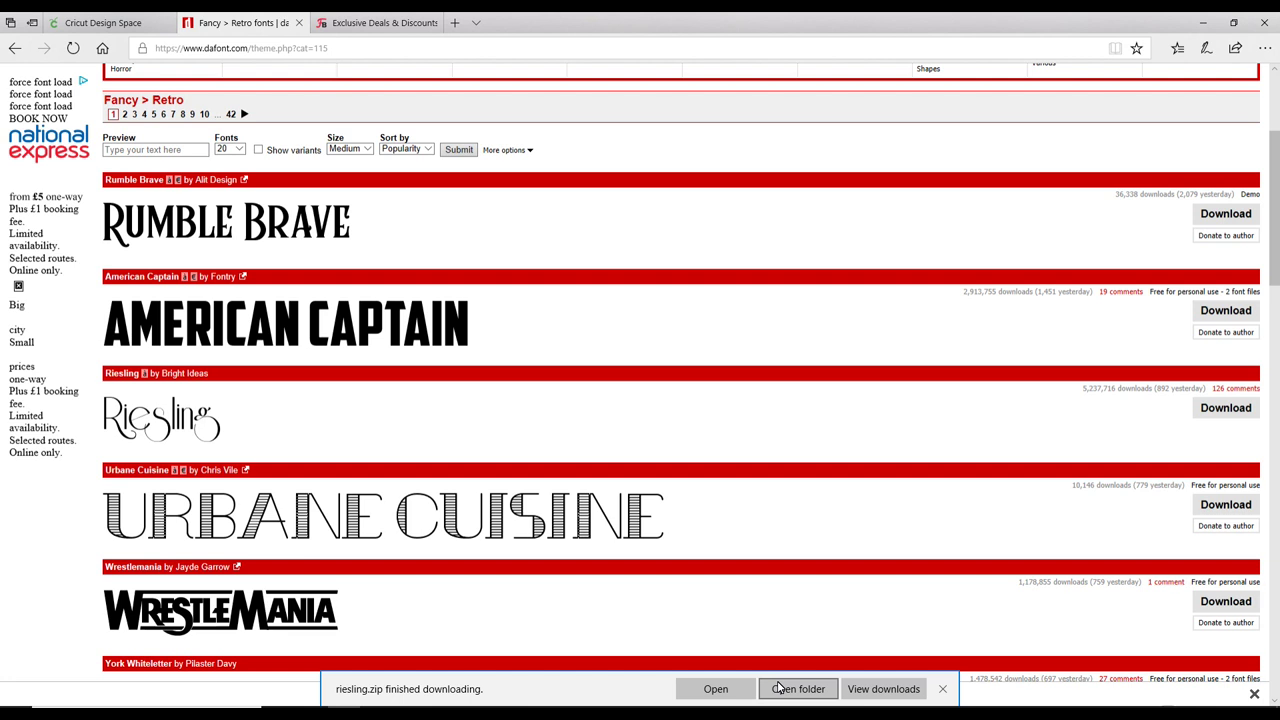
click(785, 695)
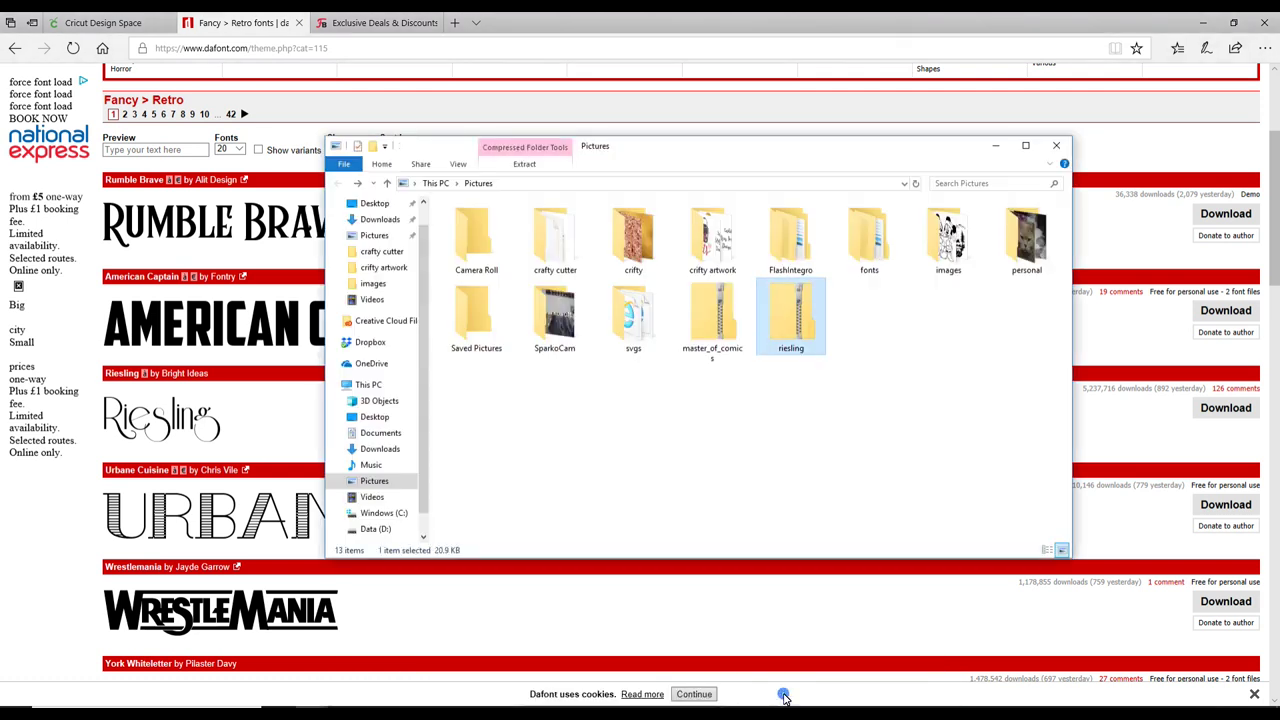
Step: Install the Riesling TrueType font from riesling.zip, then move the zip to the desktop fonts folder
double_click(800, 320)
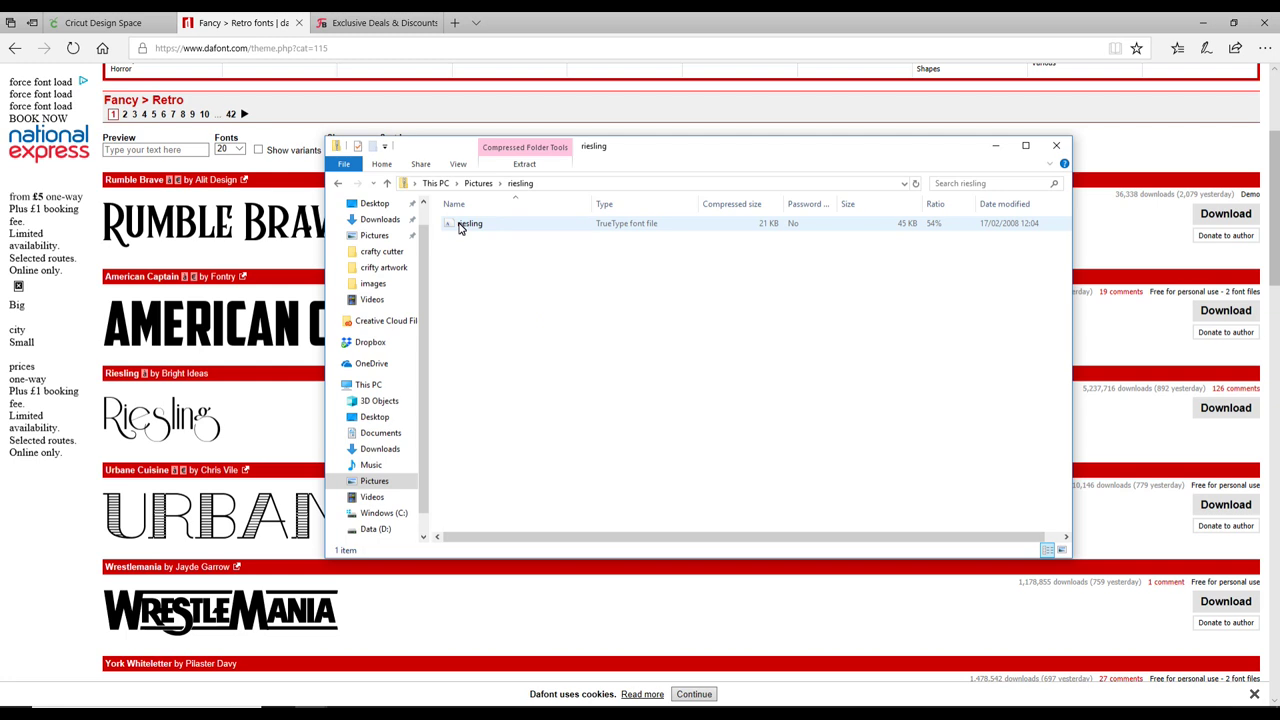
double_click(641, 226)
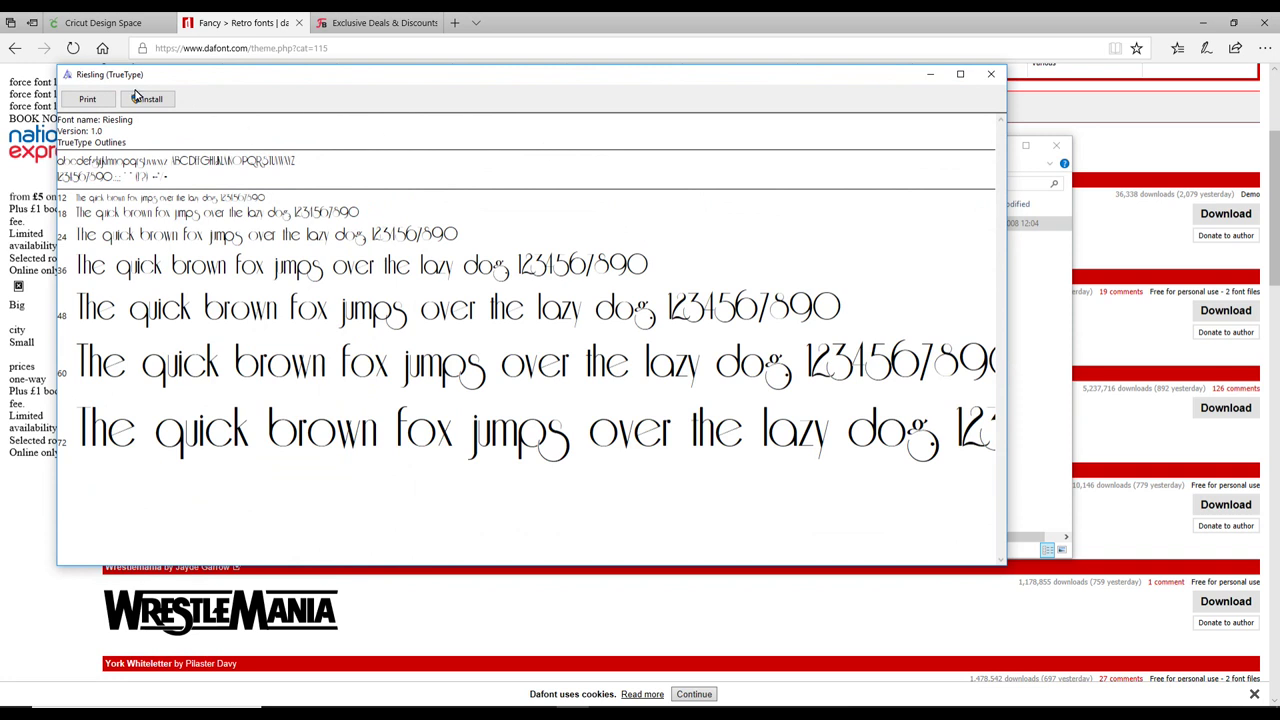
click(155, 100)
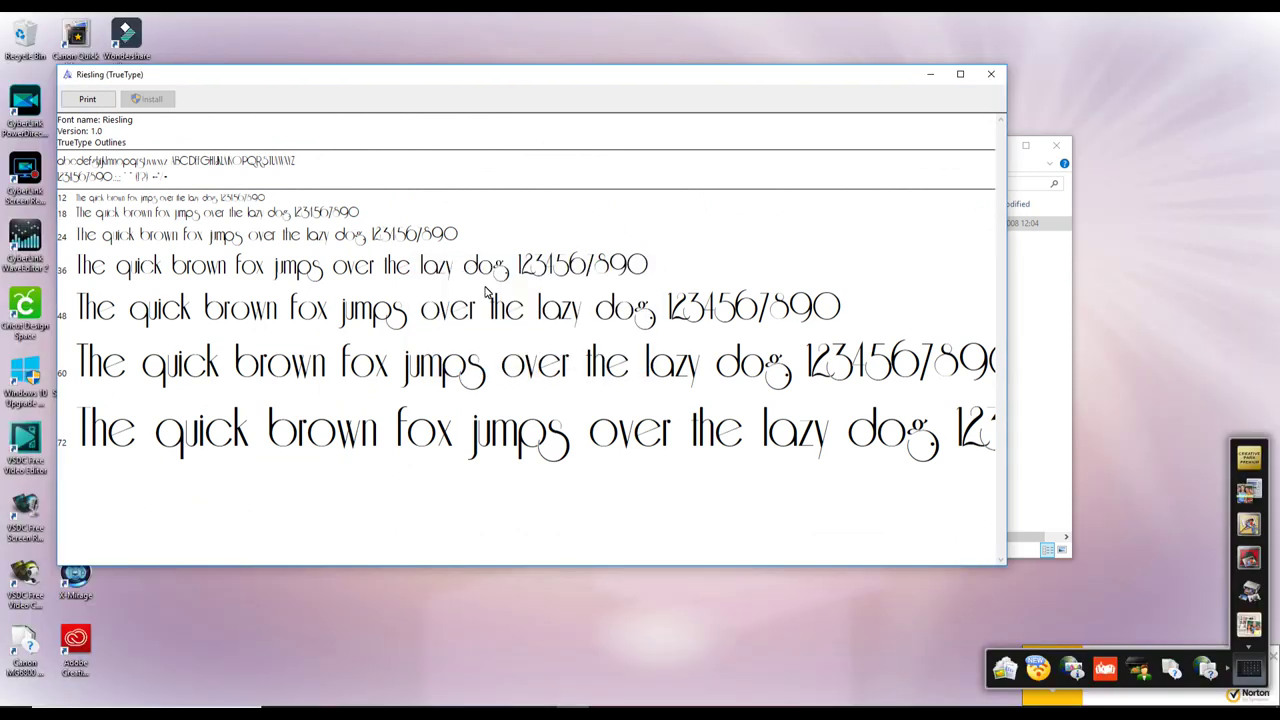
click(995, 76)
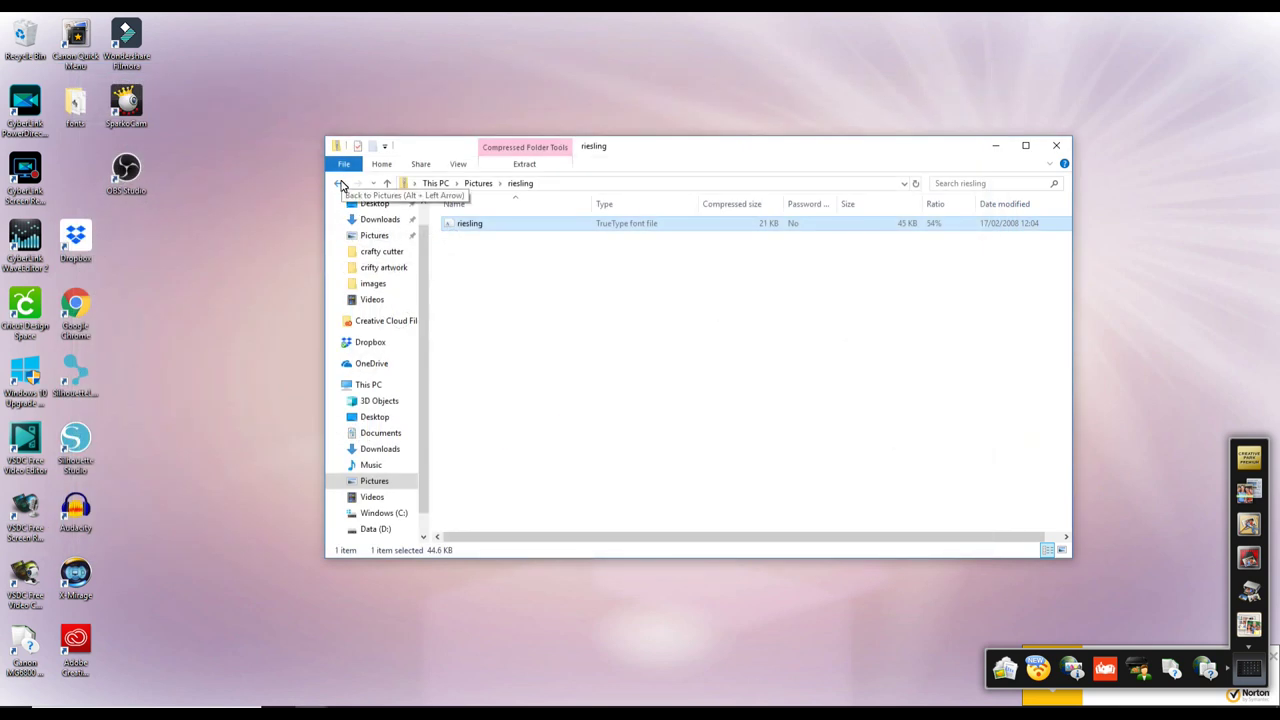
click(340, 185)
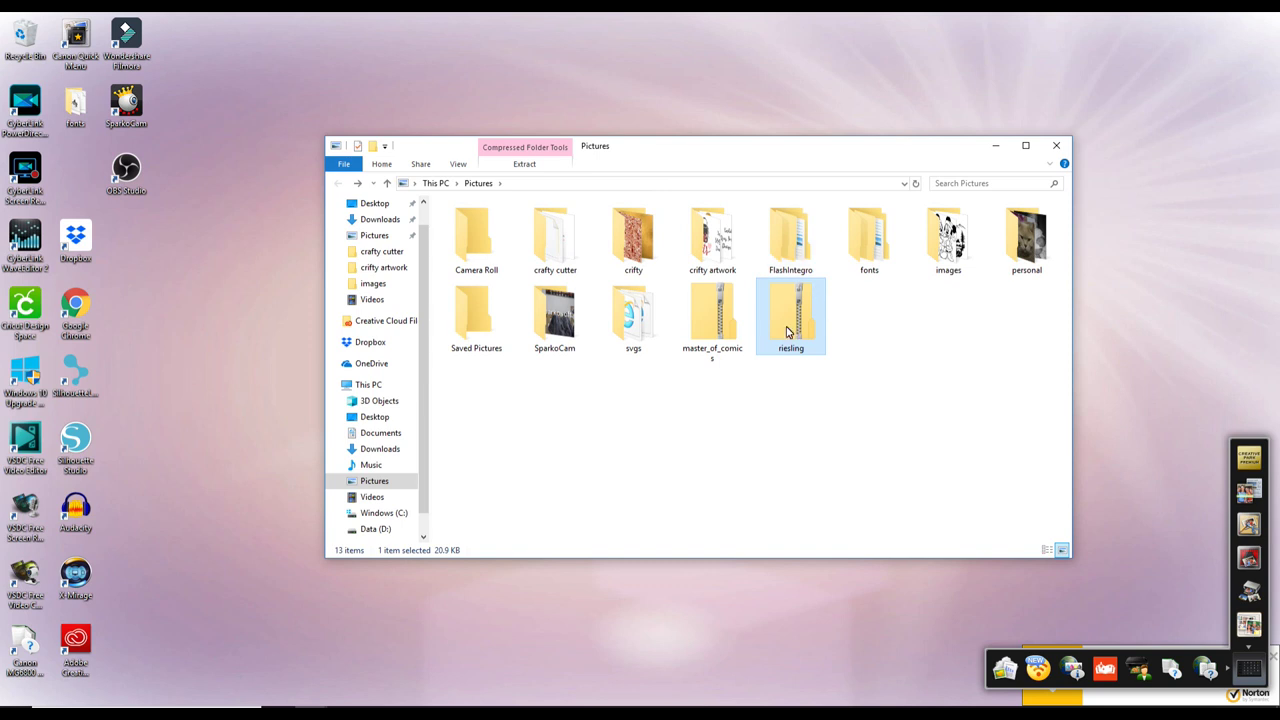
drag(808, 322, 78, 122)
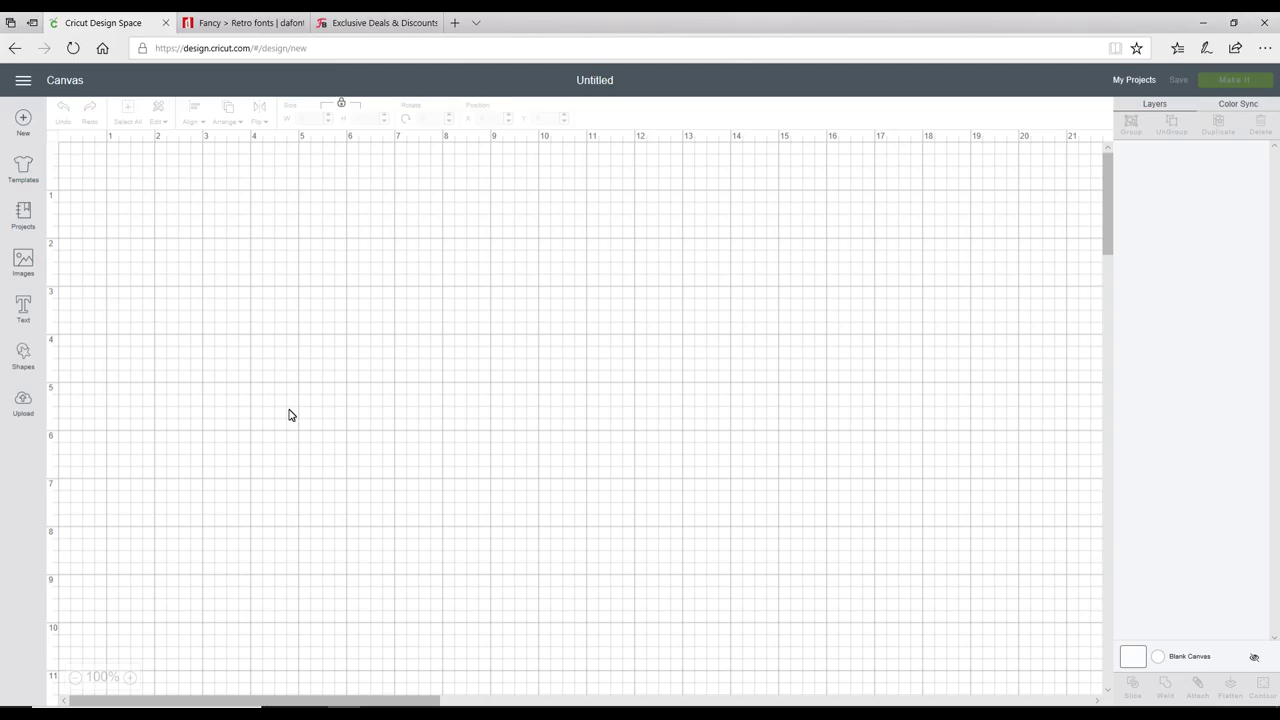
click(29, 309)
click(103, 149)
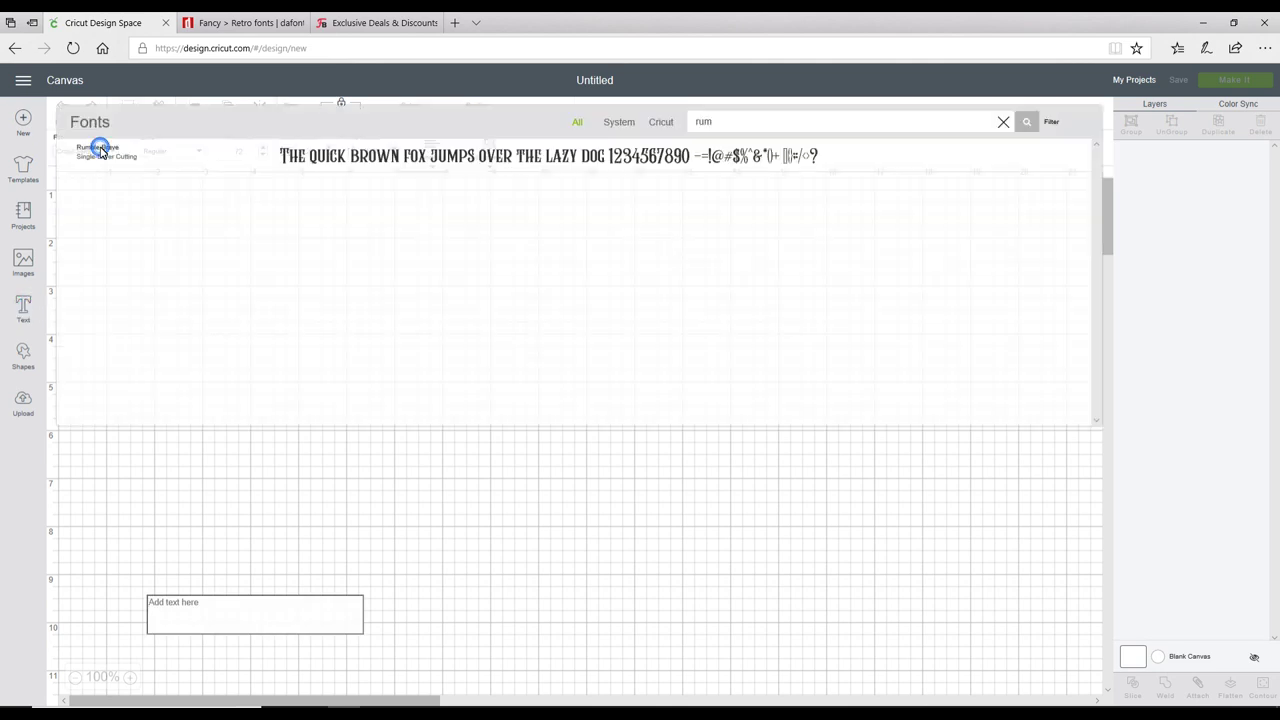
double_click(726, 121)
key(BackSpace)
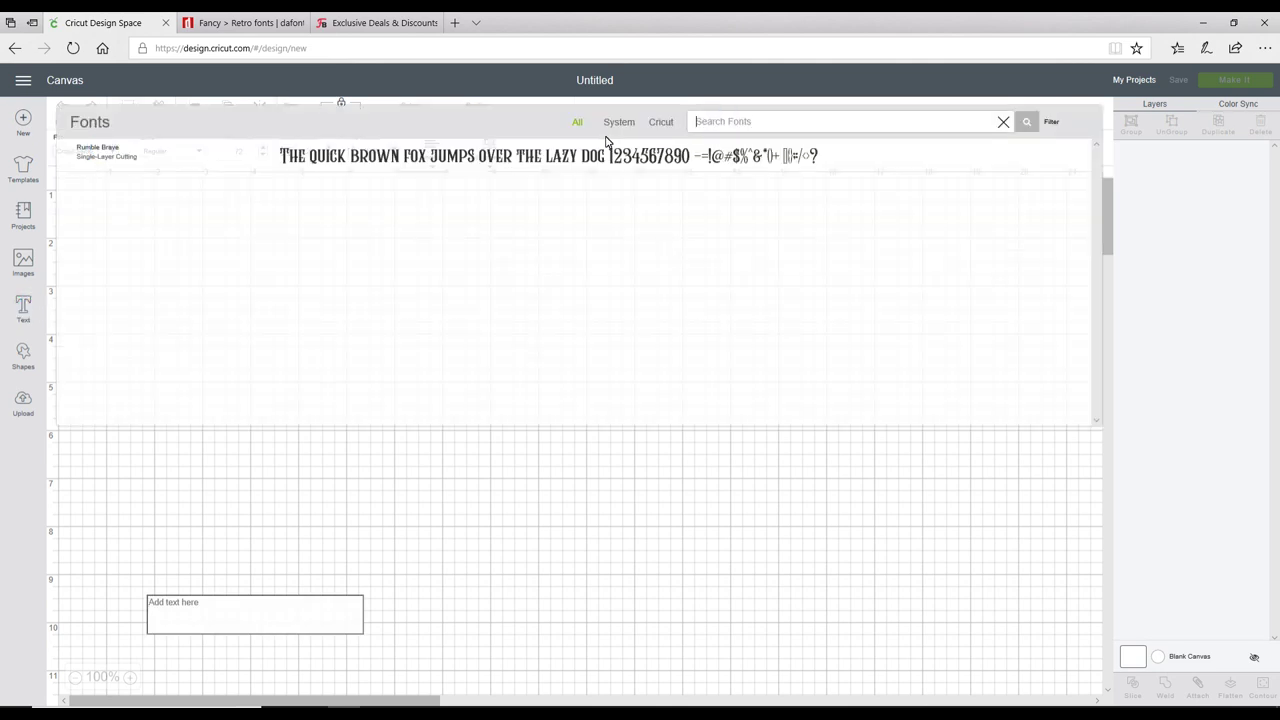
click(760, 122)
text(re)
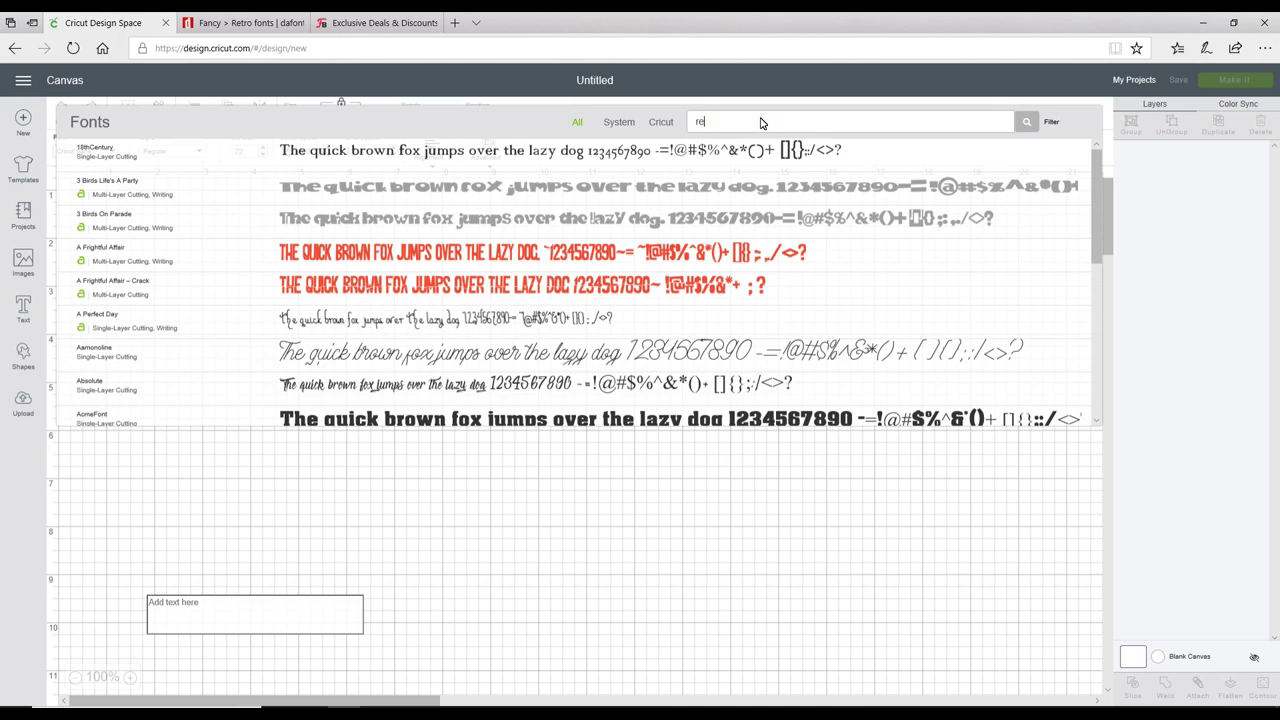
text(i)
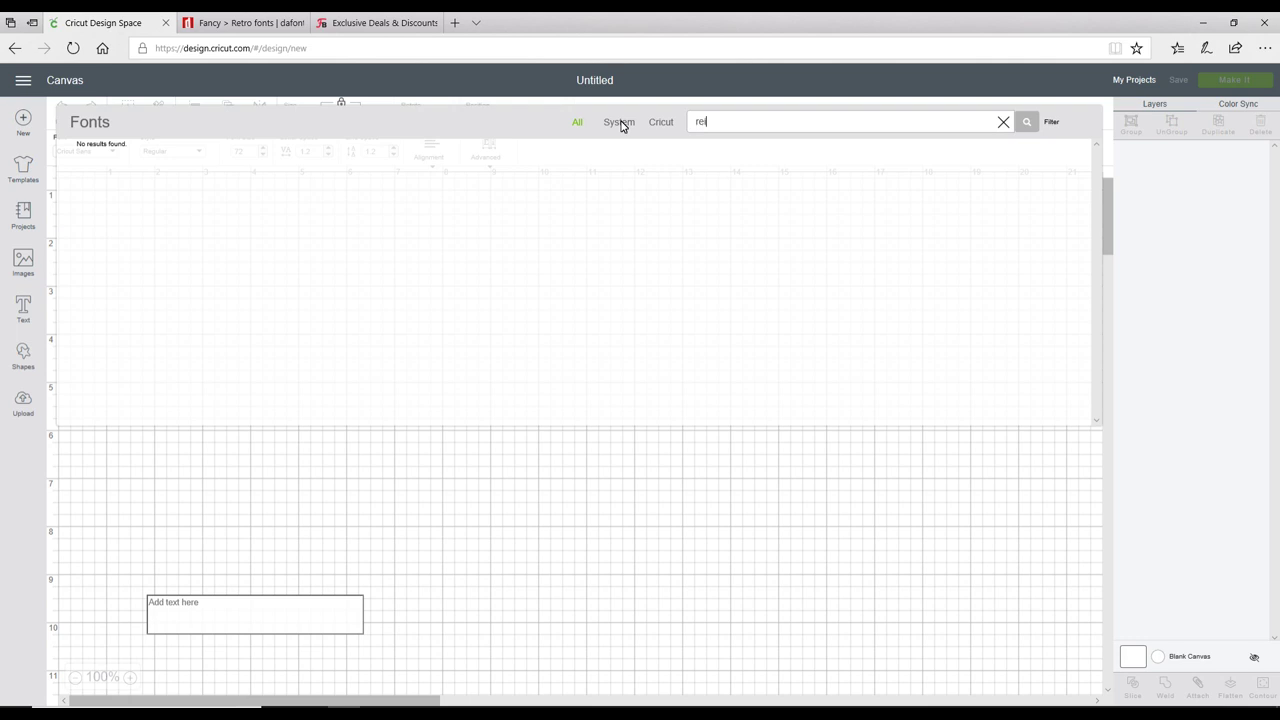
click(543, 563)
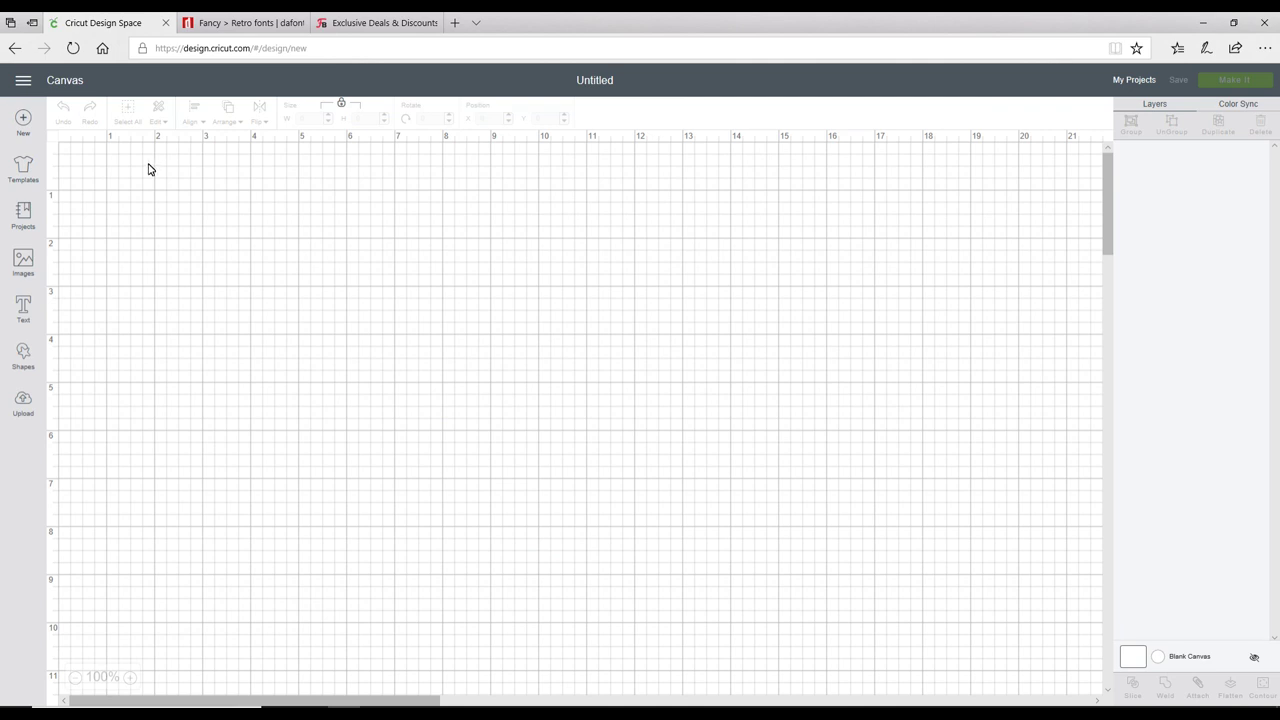
Step: Reload Design Space, add a text box, and search fonts for 'rie' to find Riesling
click(75, 48)
click(29, 312)
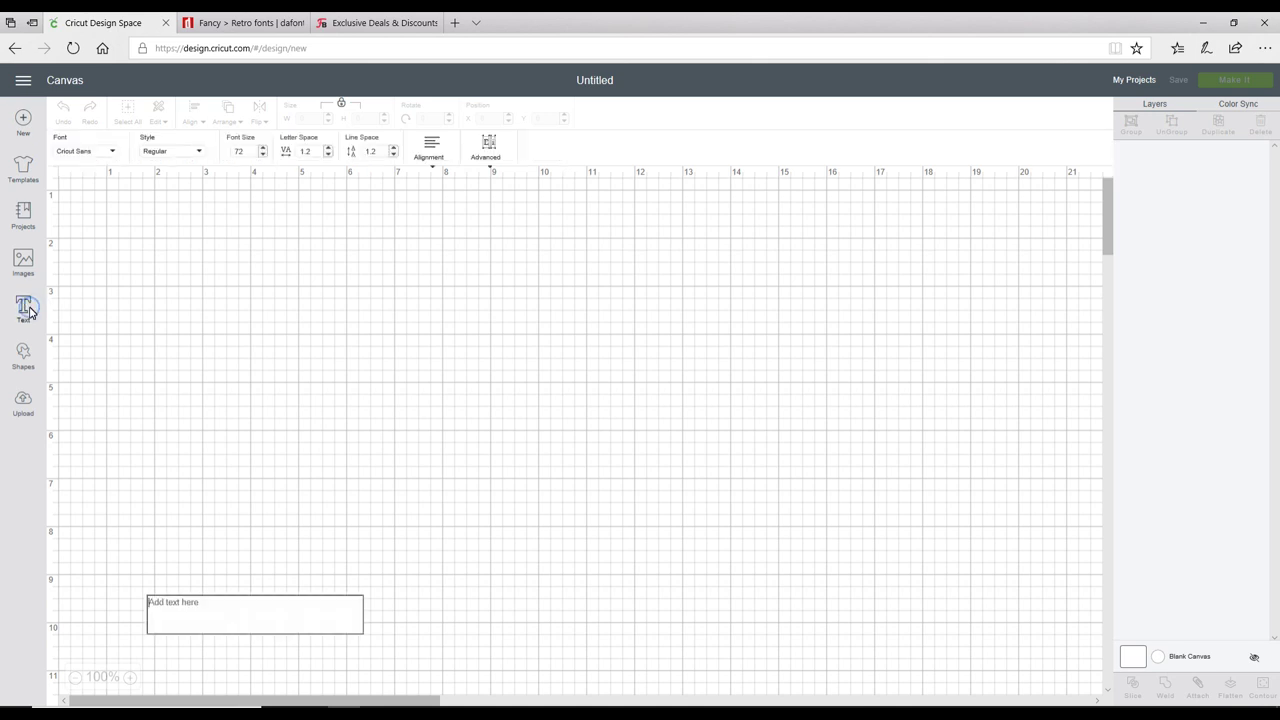
click(93, 150)
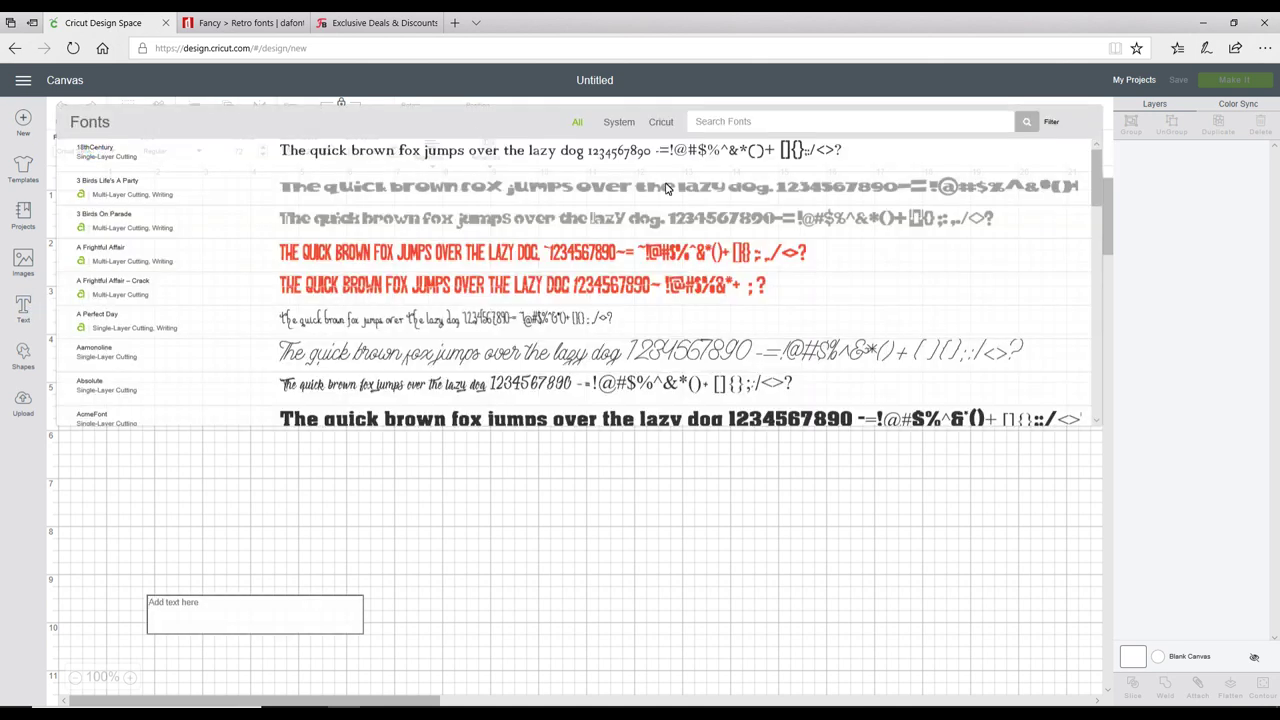
click(755, 122)
text(rie)
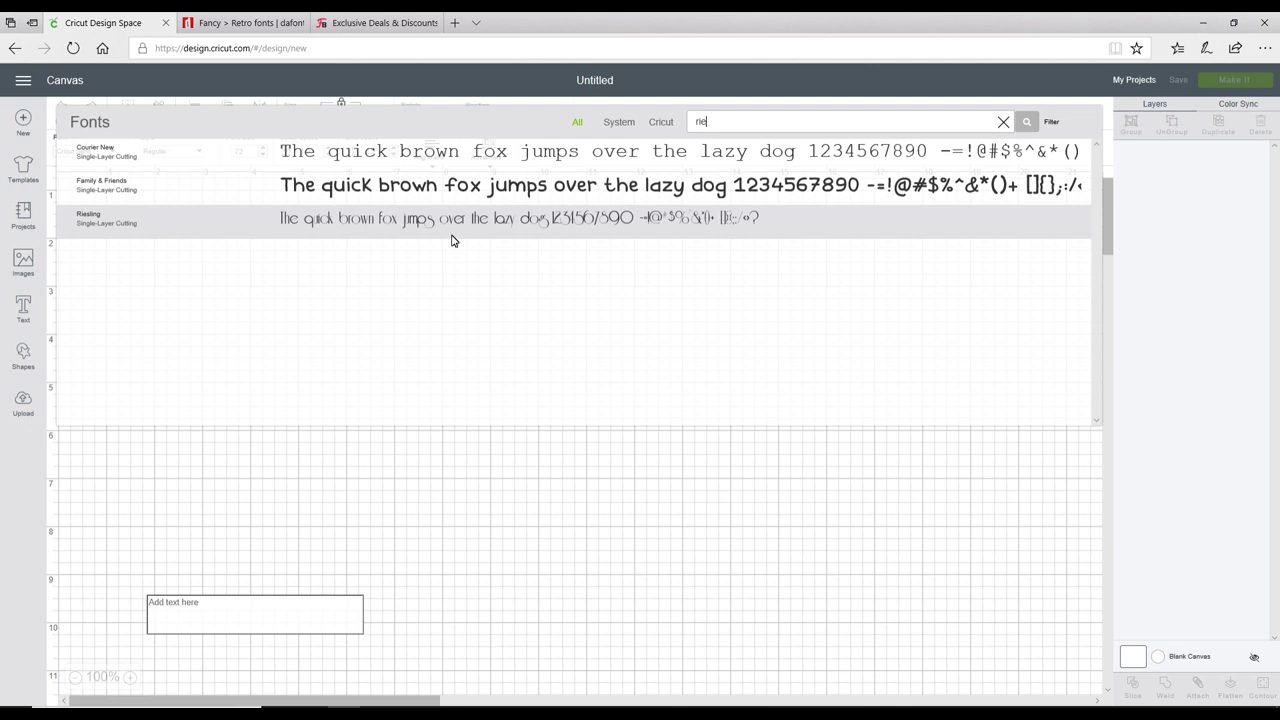
Step: Open the Calligraphy Font Bundle from the Font Bundles deals and add it to the cart
key(ctrl+shift+Tab)
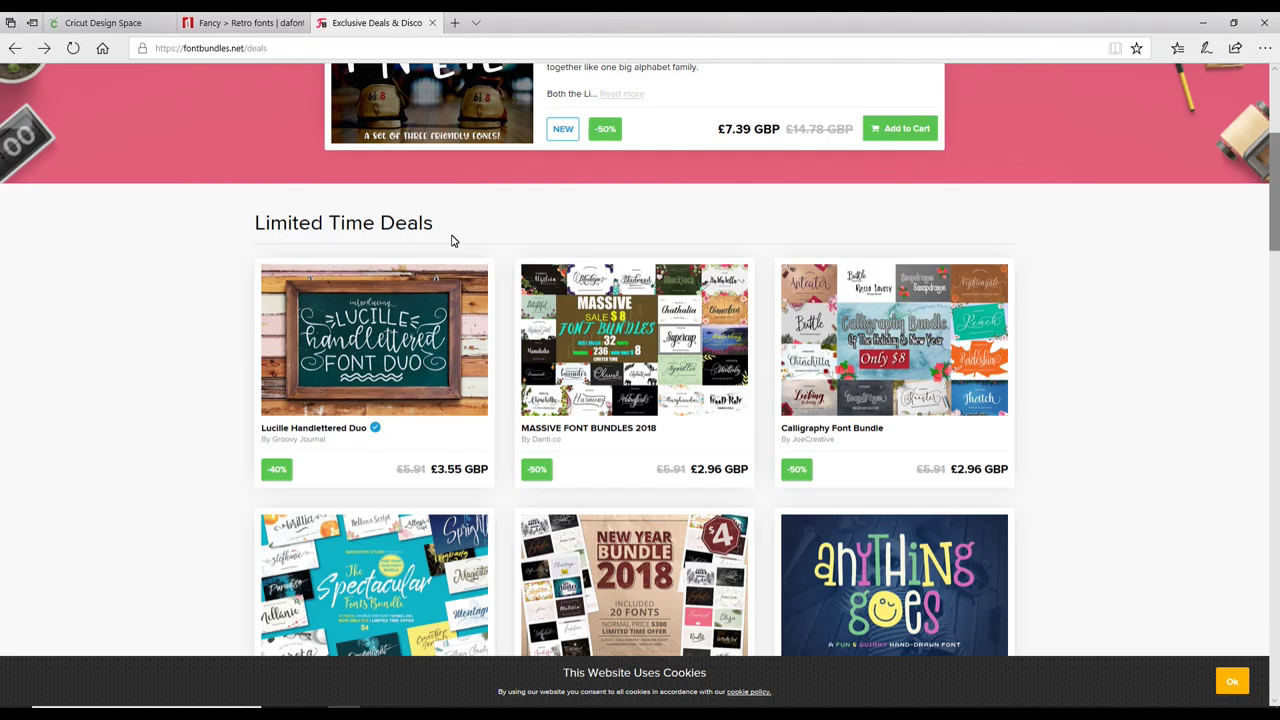
mouse_move(873, 562)
drag(1277, 160, 1277, 113)
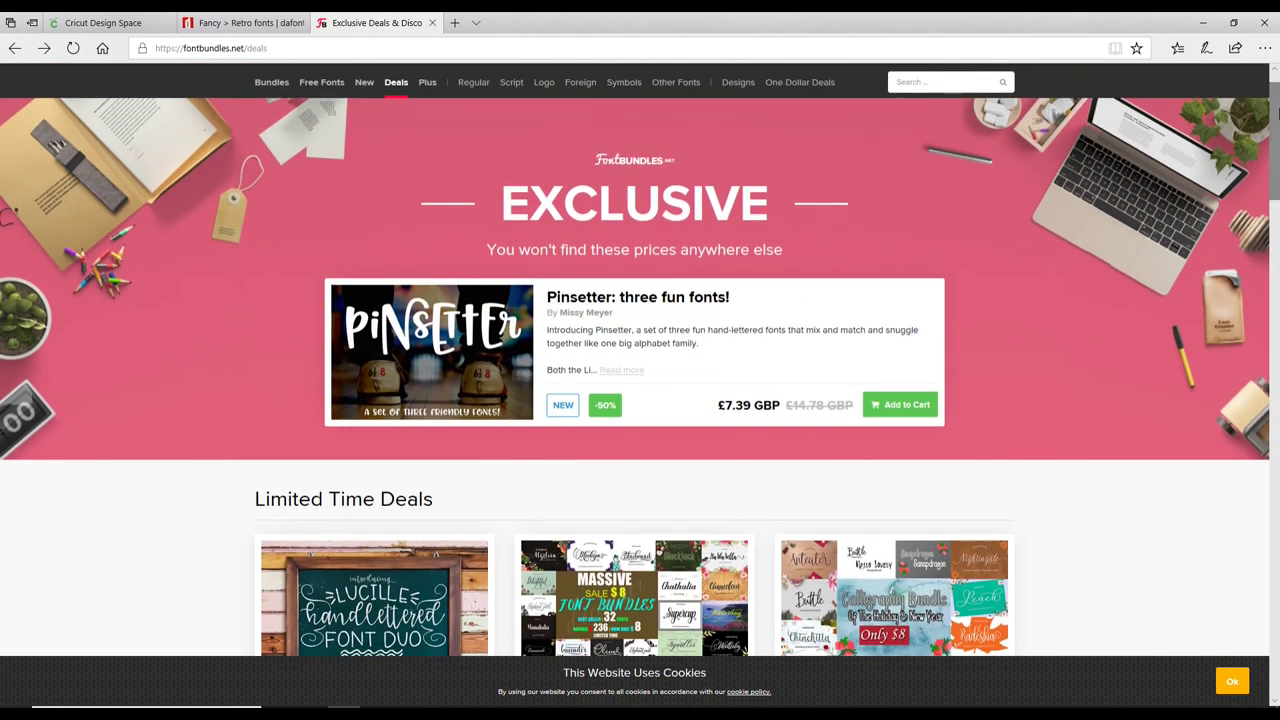
drag(1277, 113, 1277, 163)
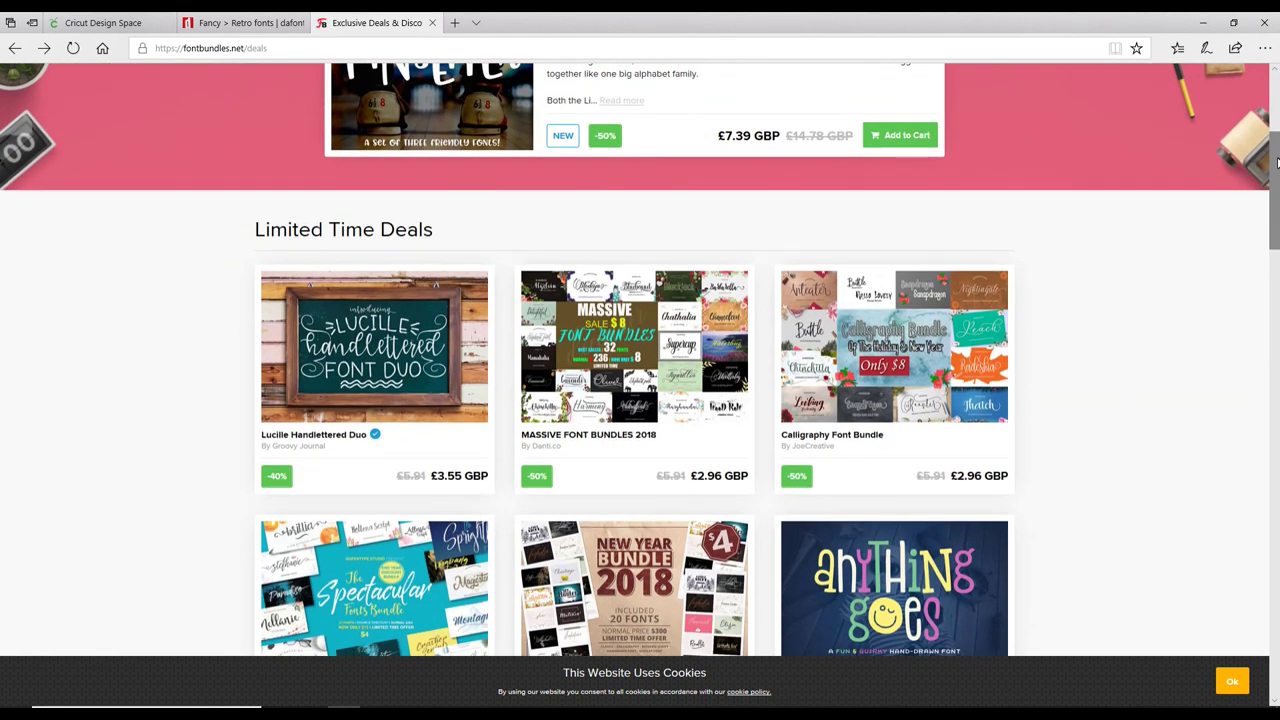
mouse_move(903, 367)
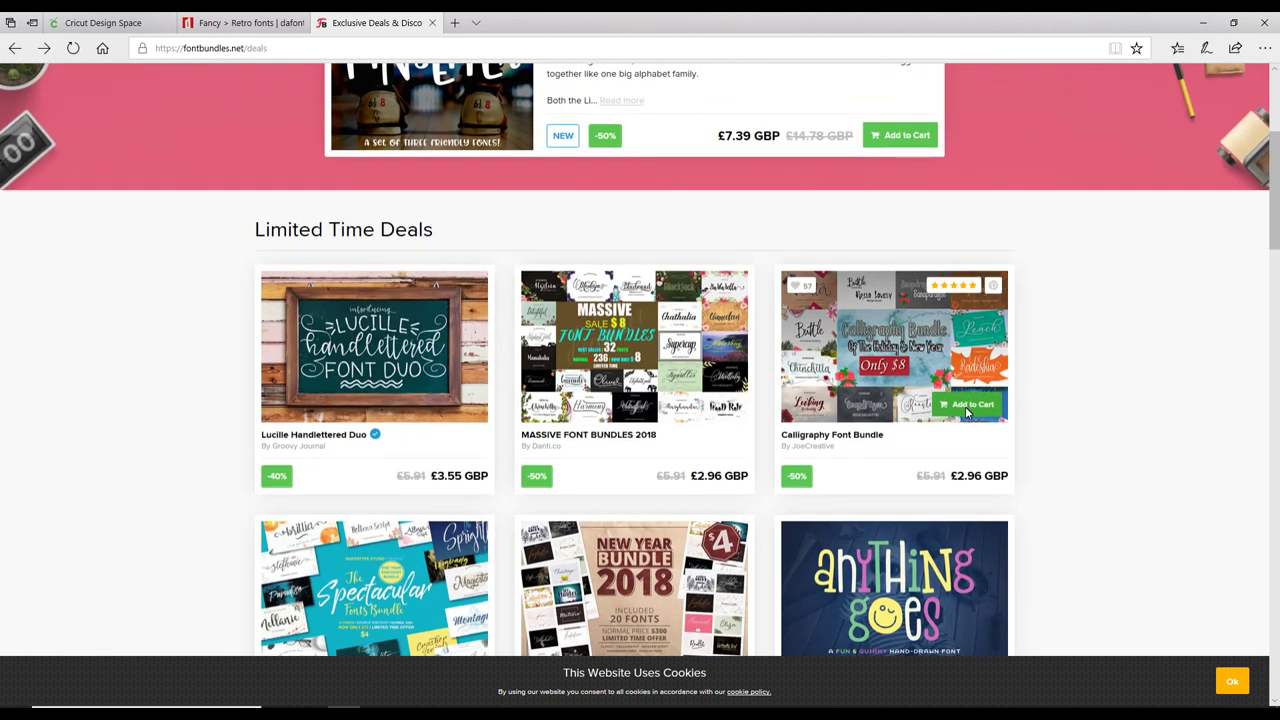
click(828, 397)
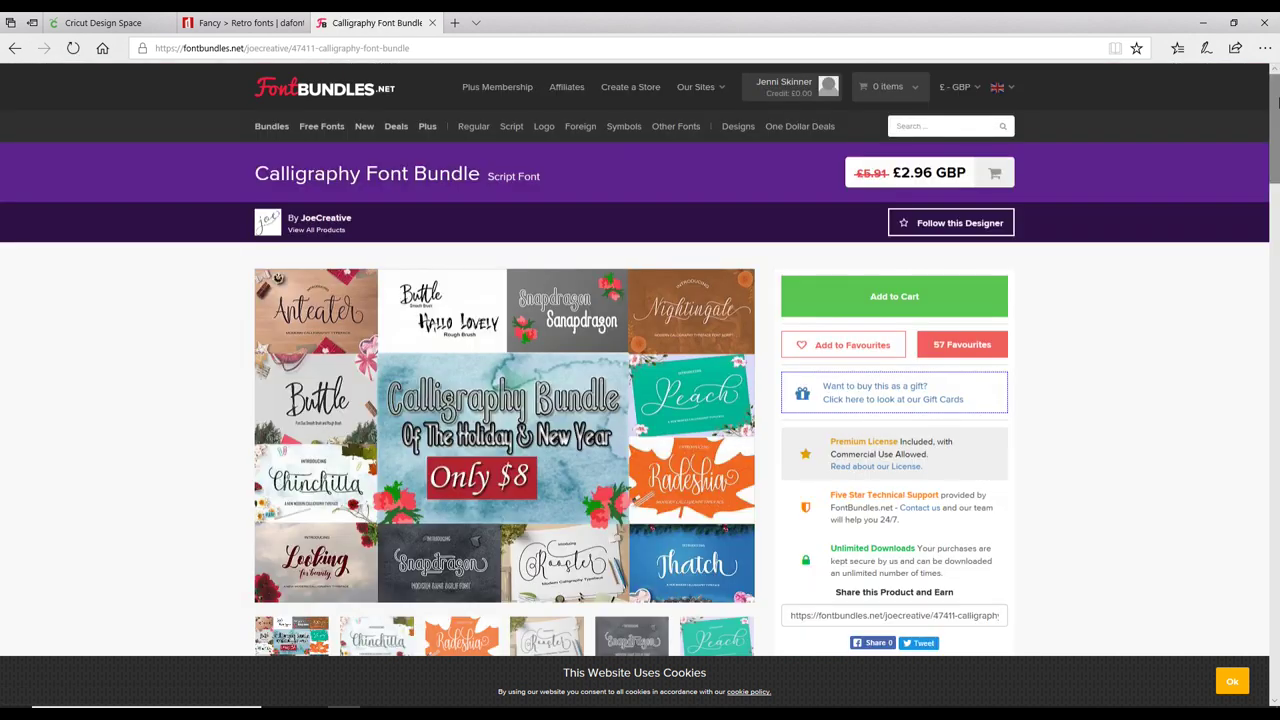
click(892, 294)
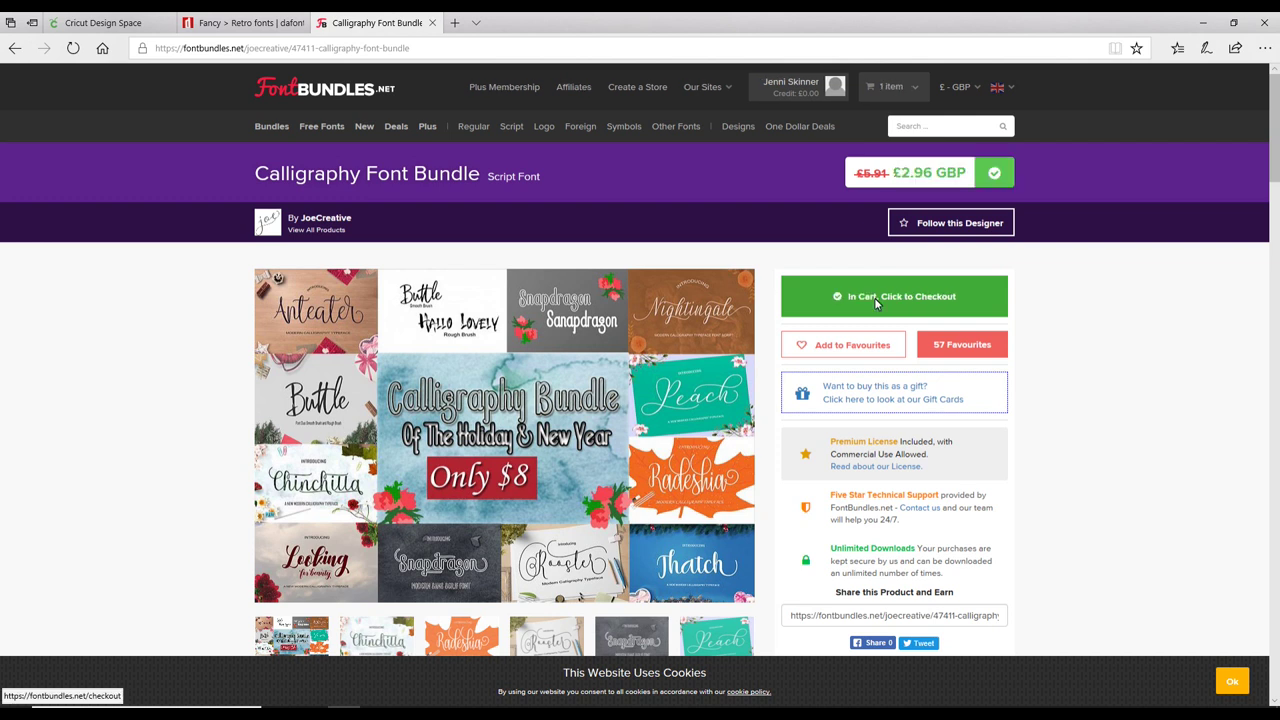
Step: Check out the cart, then list the Calligraphy bundle's individual font files in Purchases
mouse_move(898, 89)
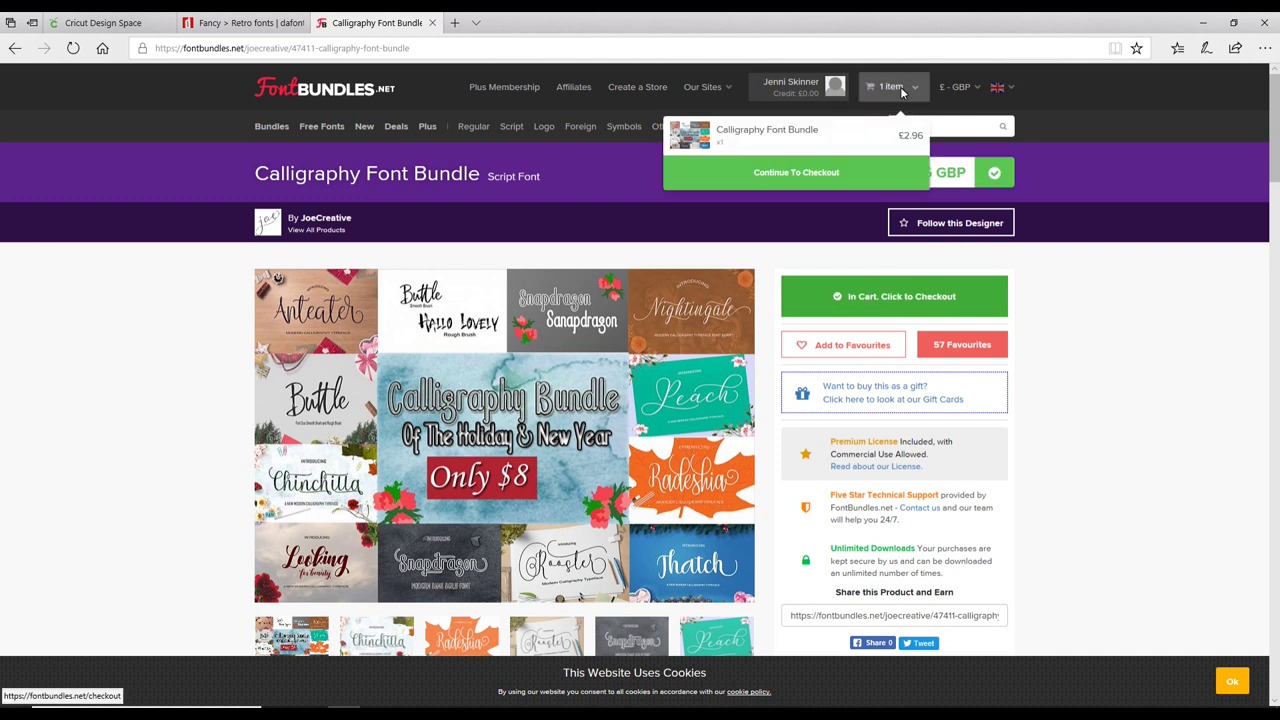
click(786, 174)
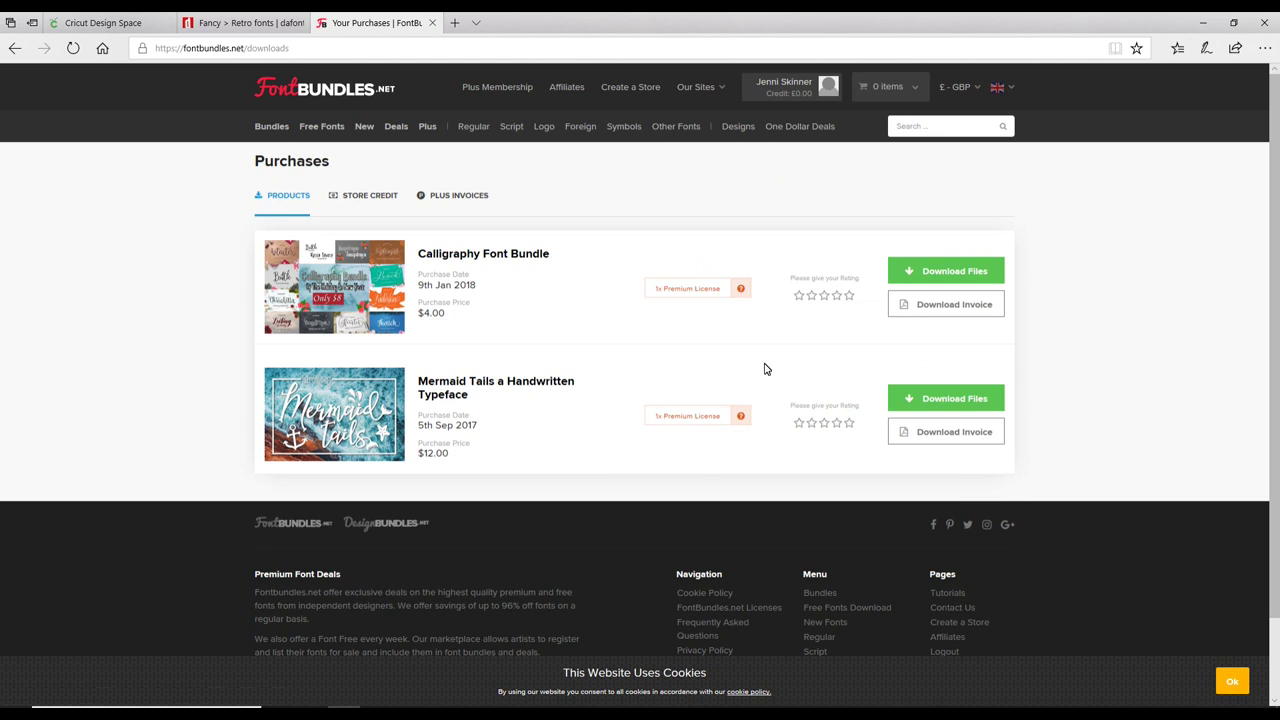
click(952, 270)
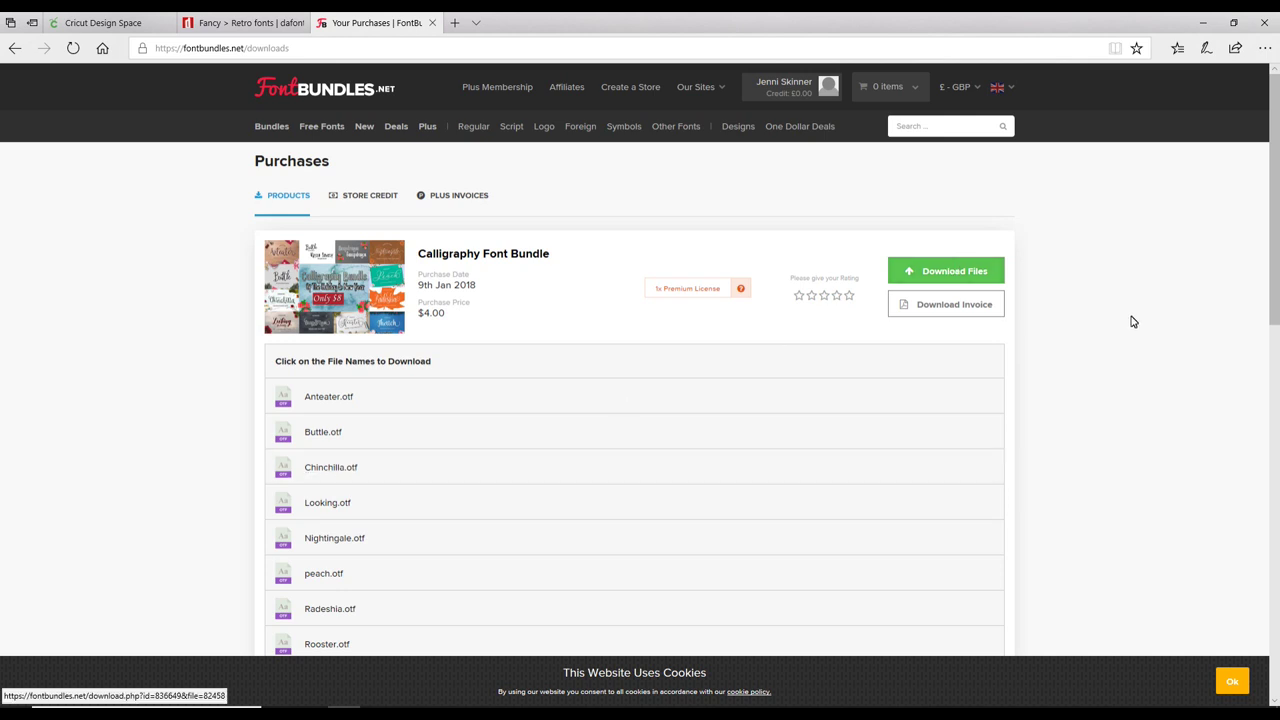
mouse_move(1277, 170)
mouse_down()
mouse_move(1277, 435)
mouse_move(1277, 166)
mouse_up()
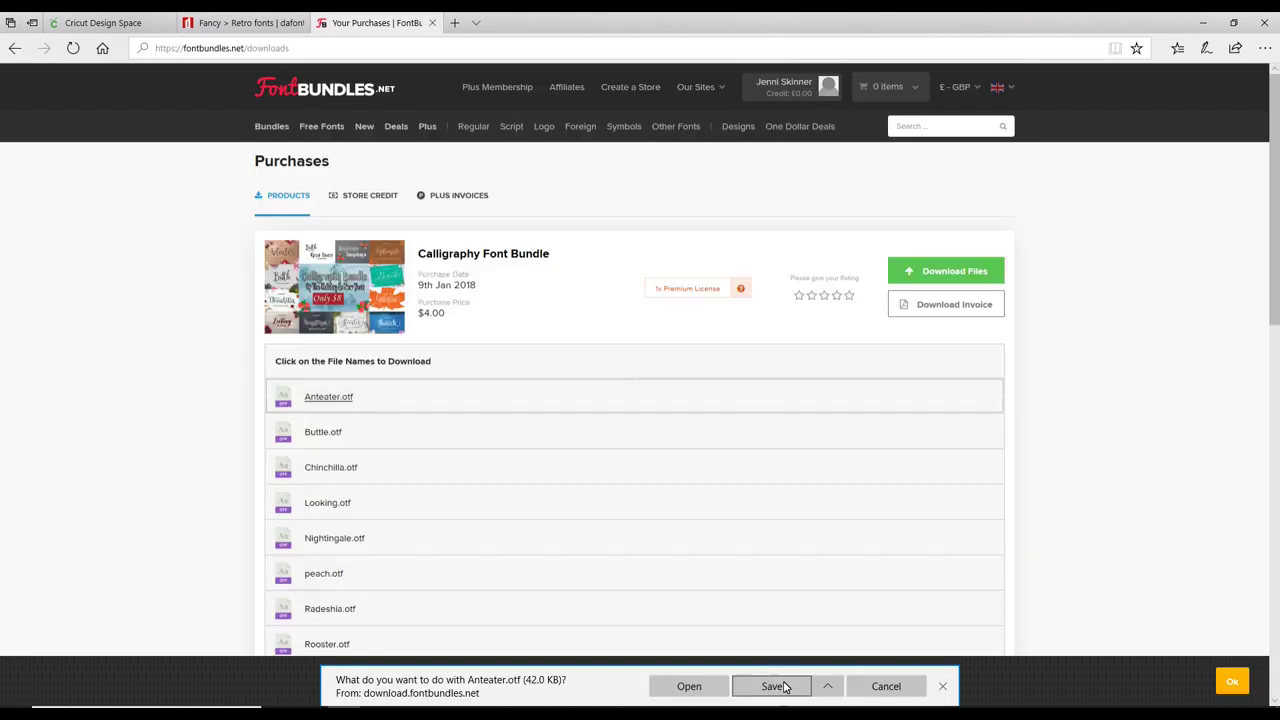
Step: Save Anteater.otf, install it on Windows, and move the file into the fonts folder
click(785, 688)
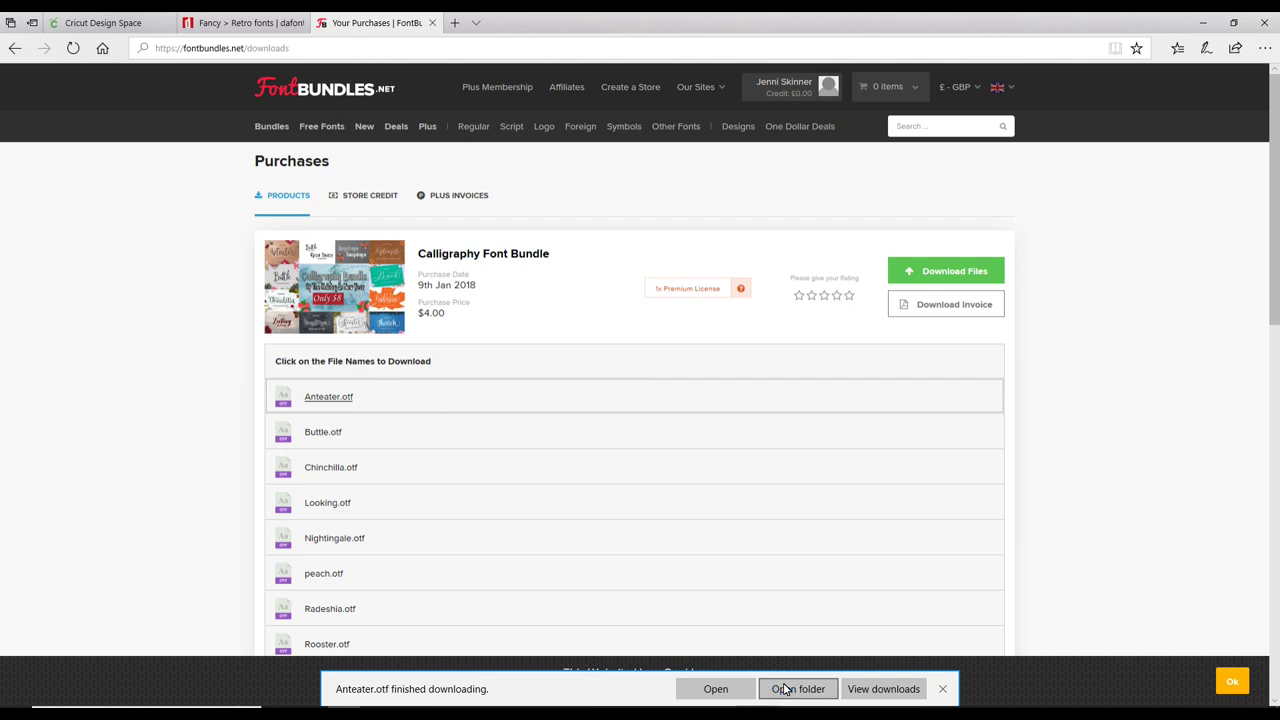
click(785, 689)
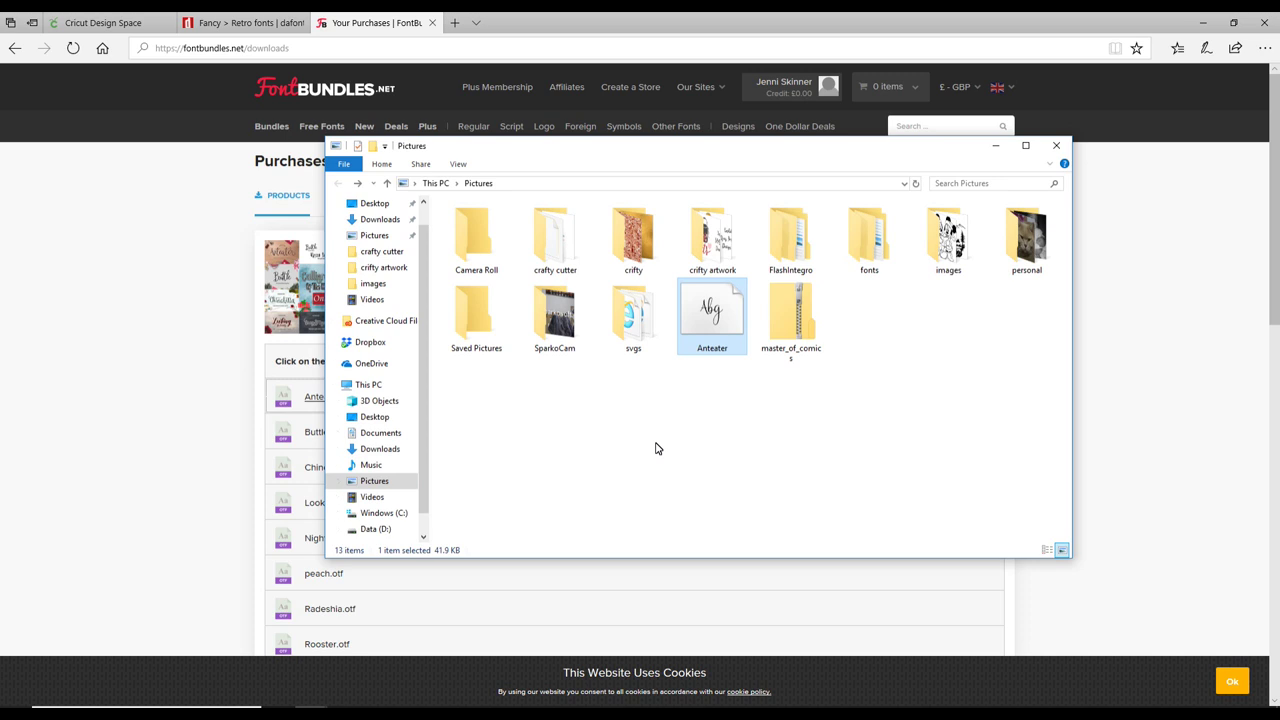
double_click(717, 325)
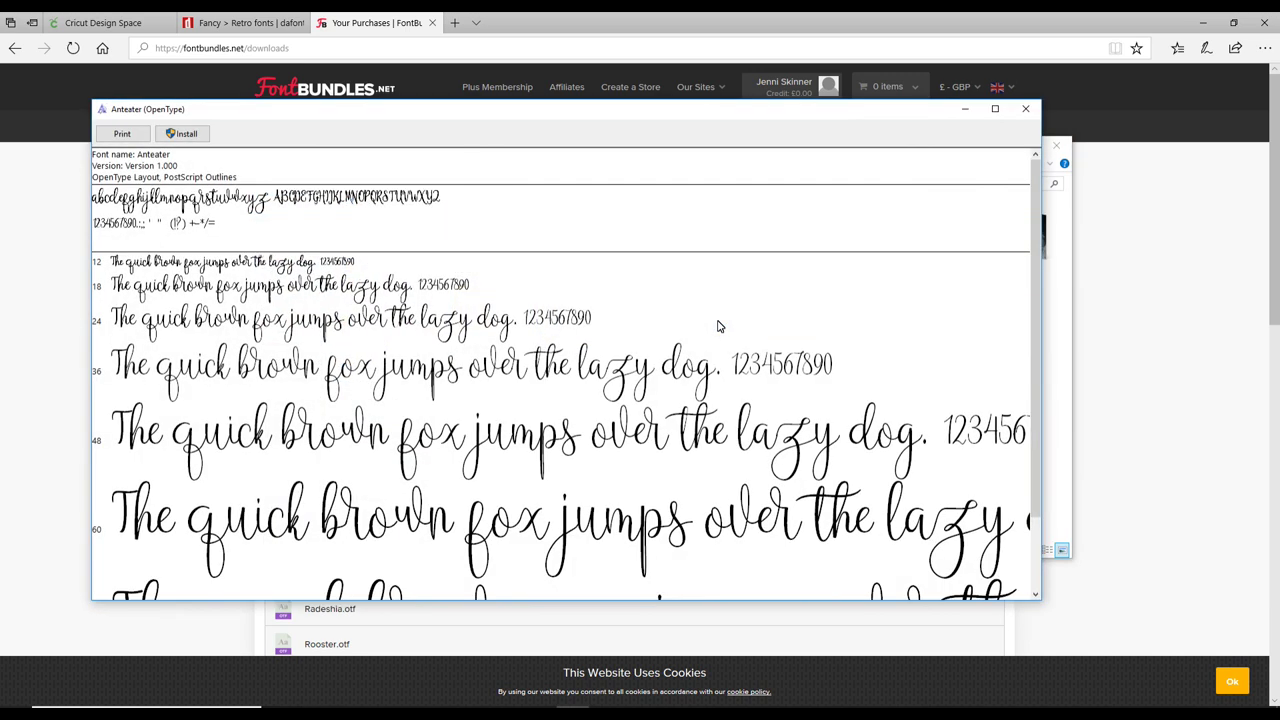
click(183, 136)
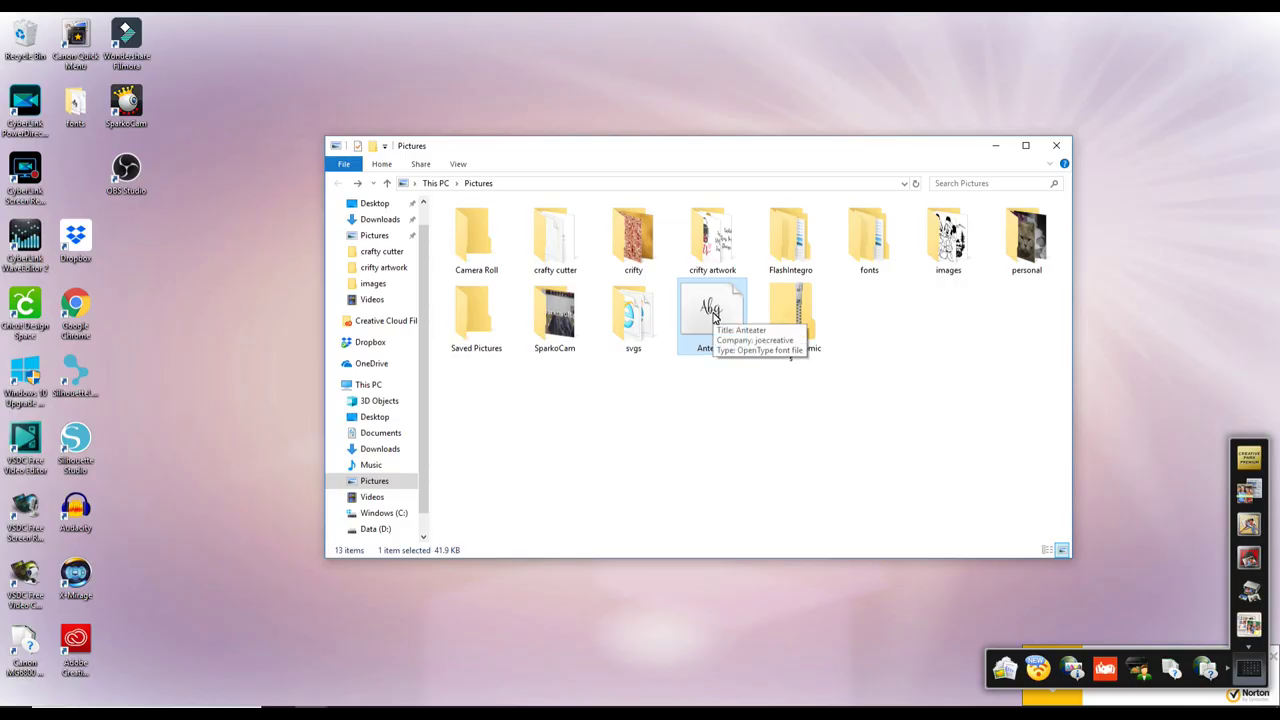
drag(713, 316, 75, 119)
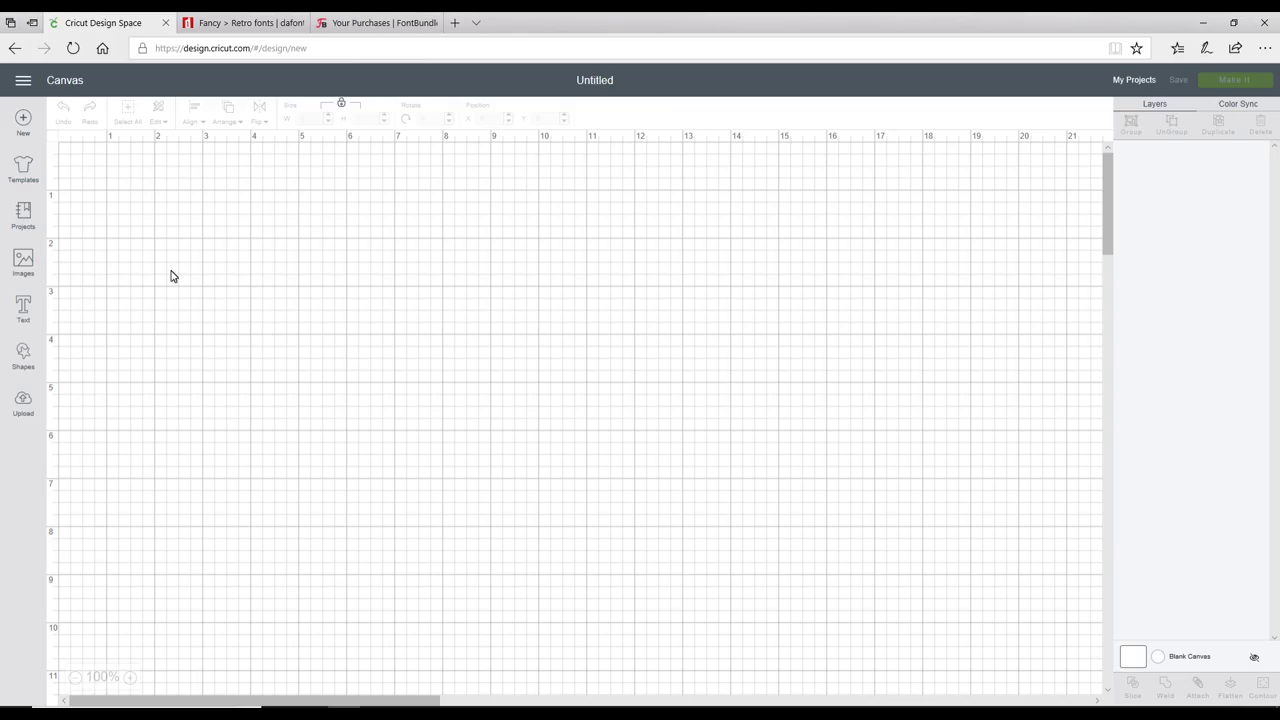
Step: Reload Design Space, dismiss the plugin prompt, add a text box, and search fonts for 'ant'
click(72, 49)
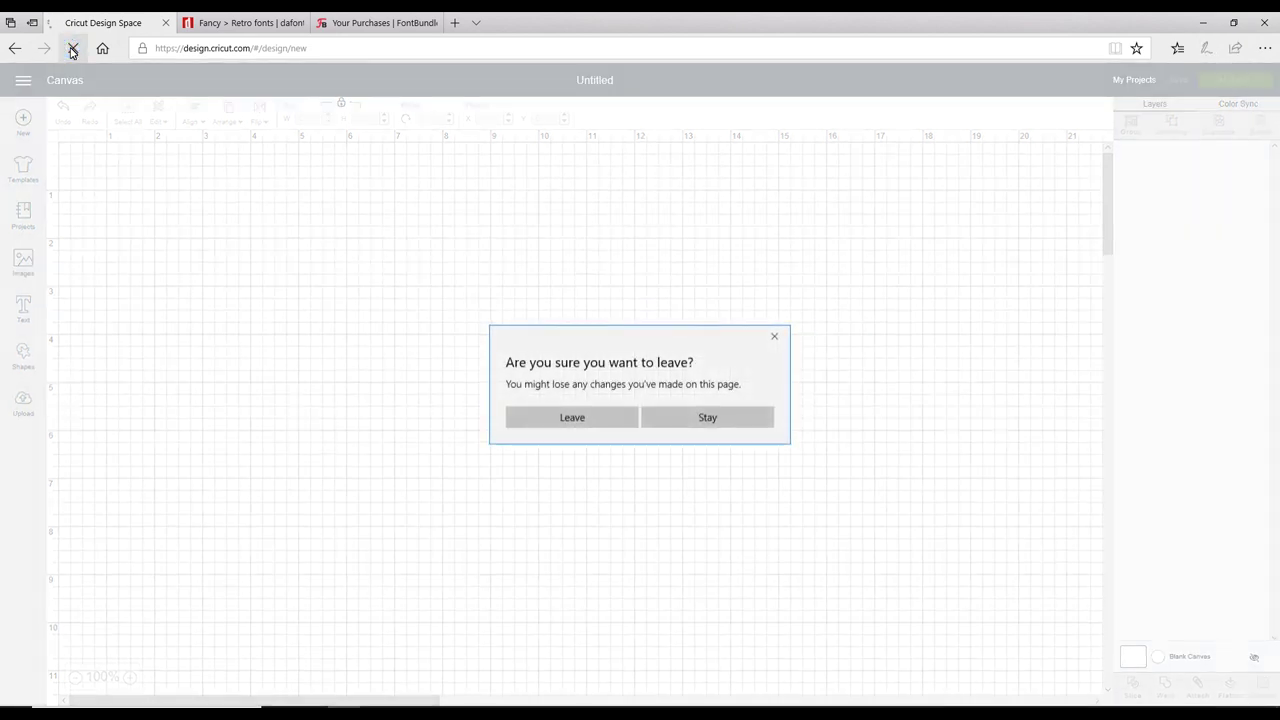
click(587, 418)
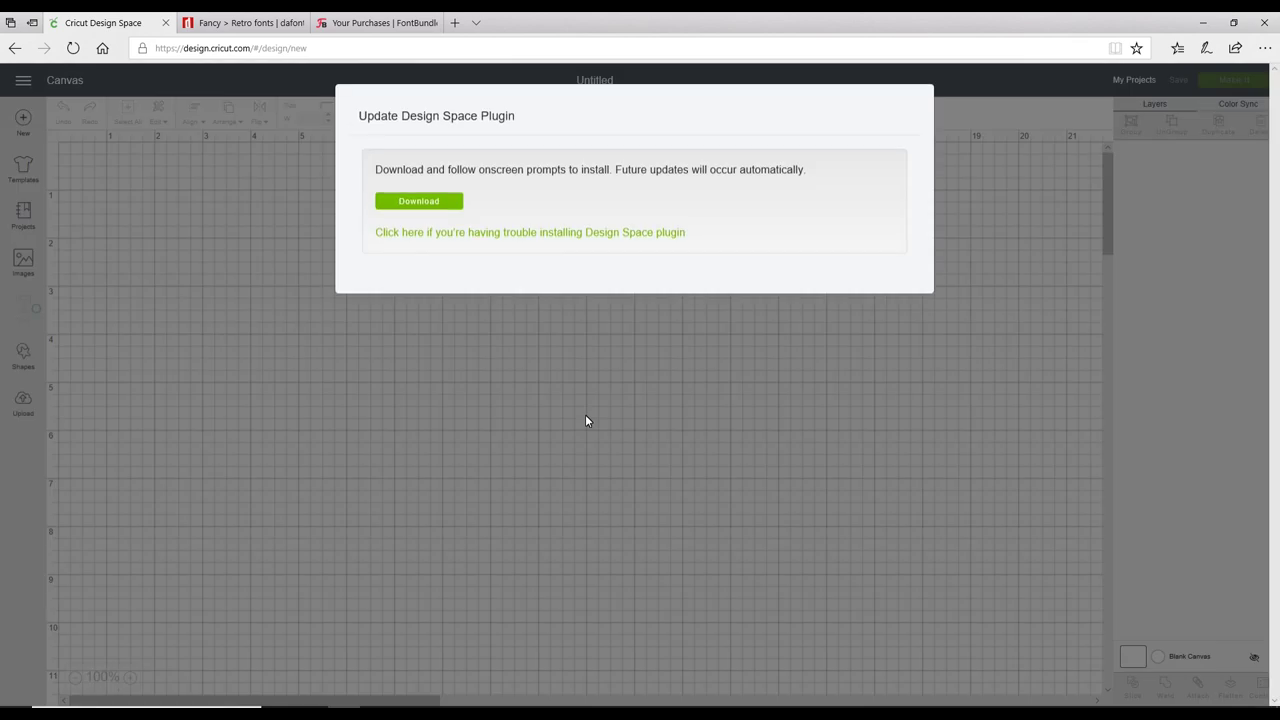
click(585, 414)
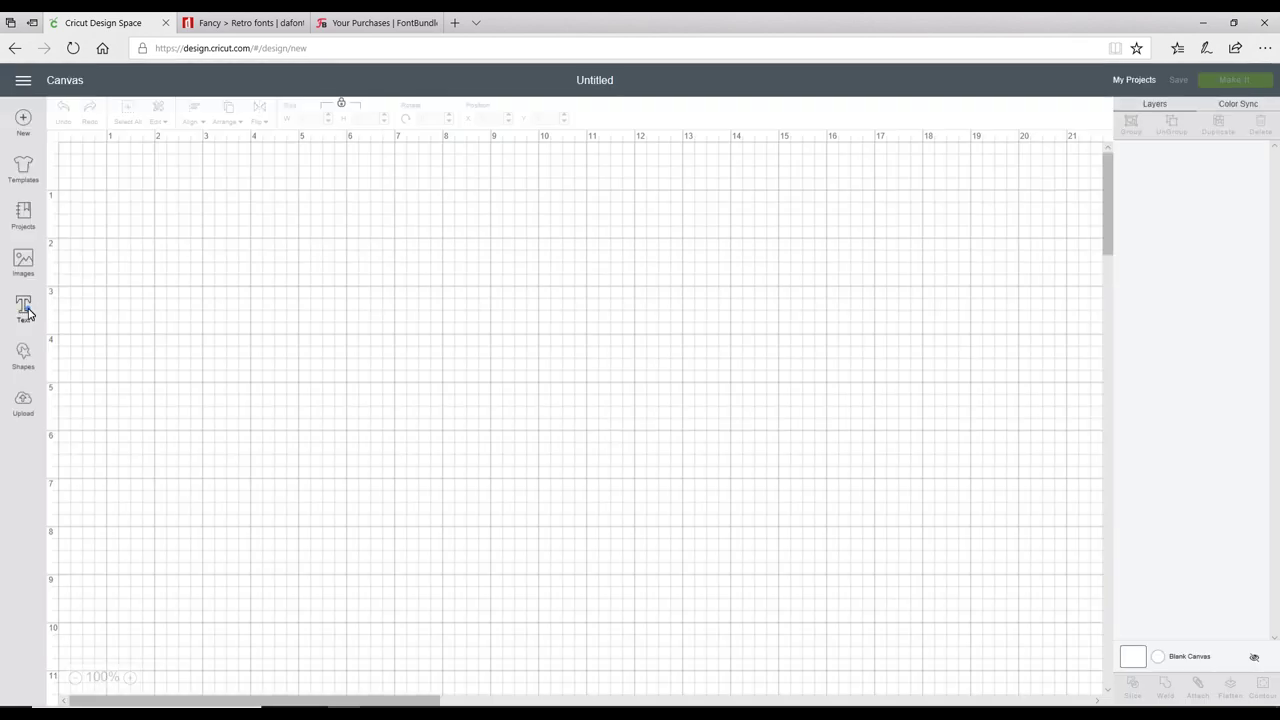
click(24, 308)
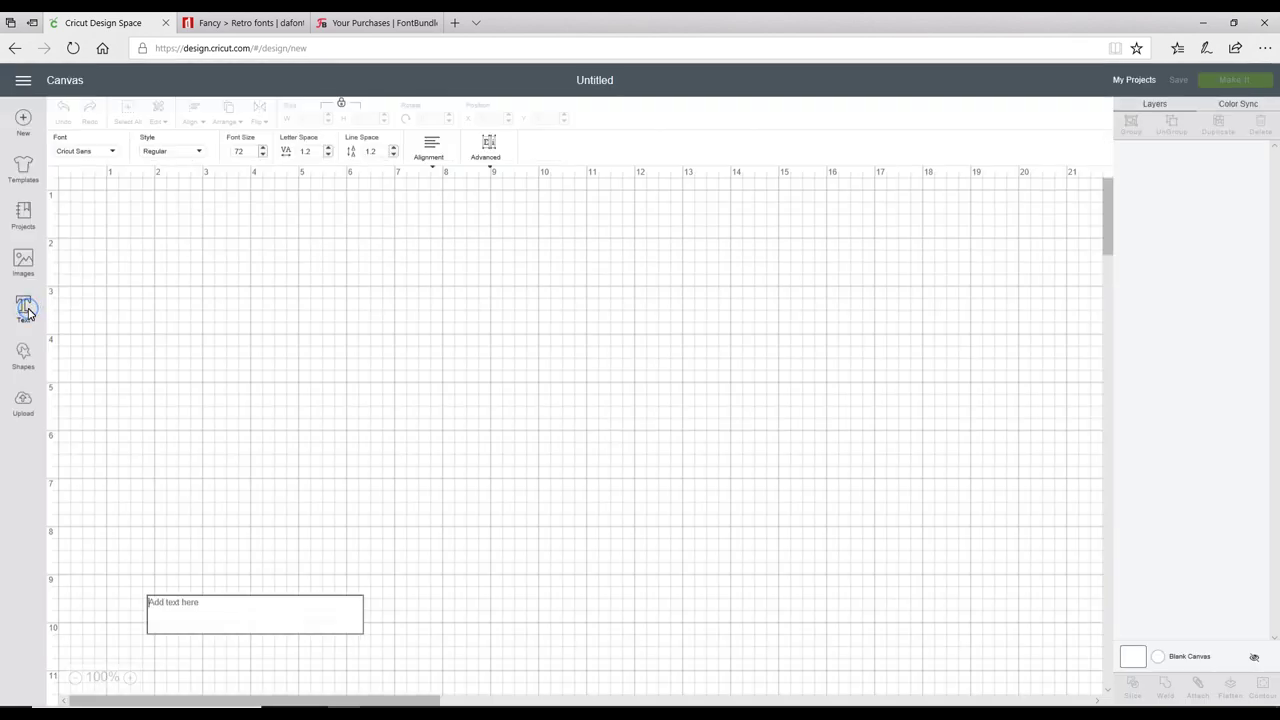
click(108, 152)
click(750, 121)
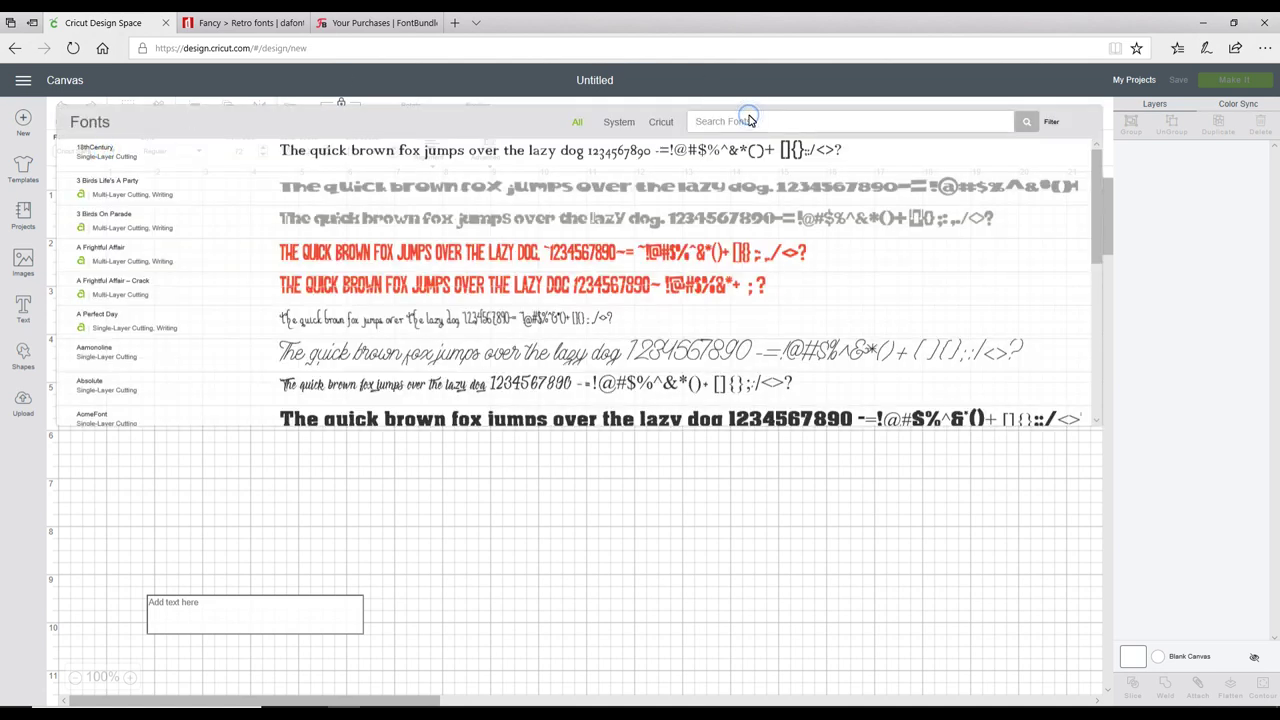
text(any)
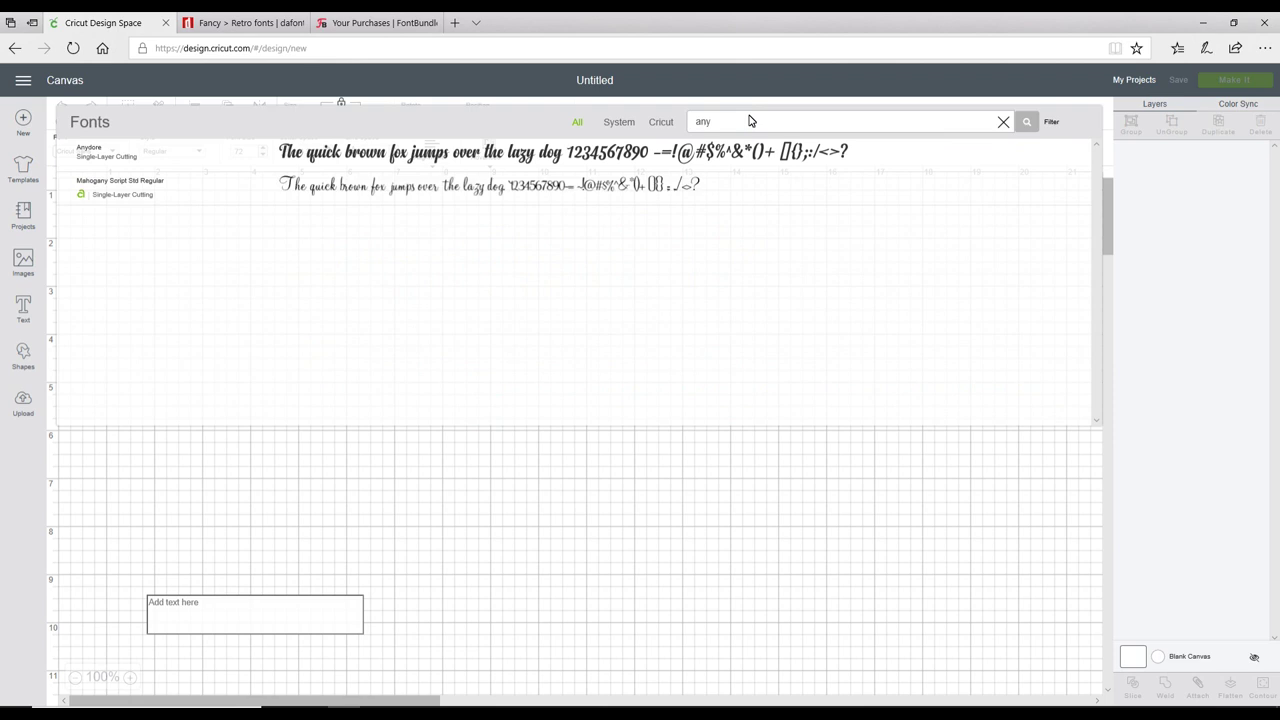
key(BackSpace)
text(t)
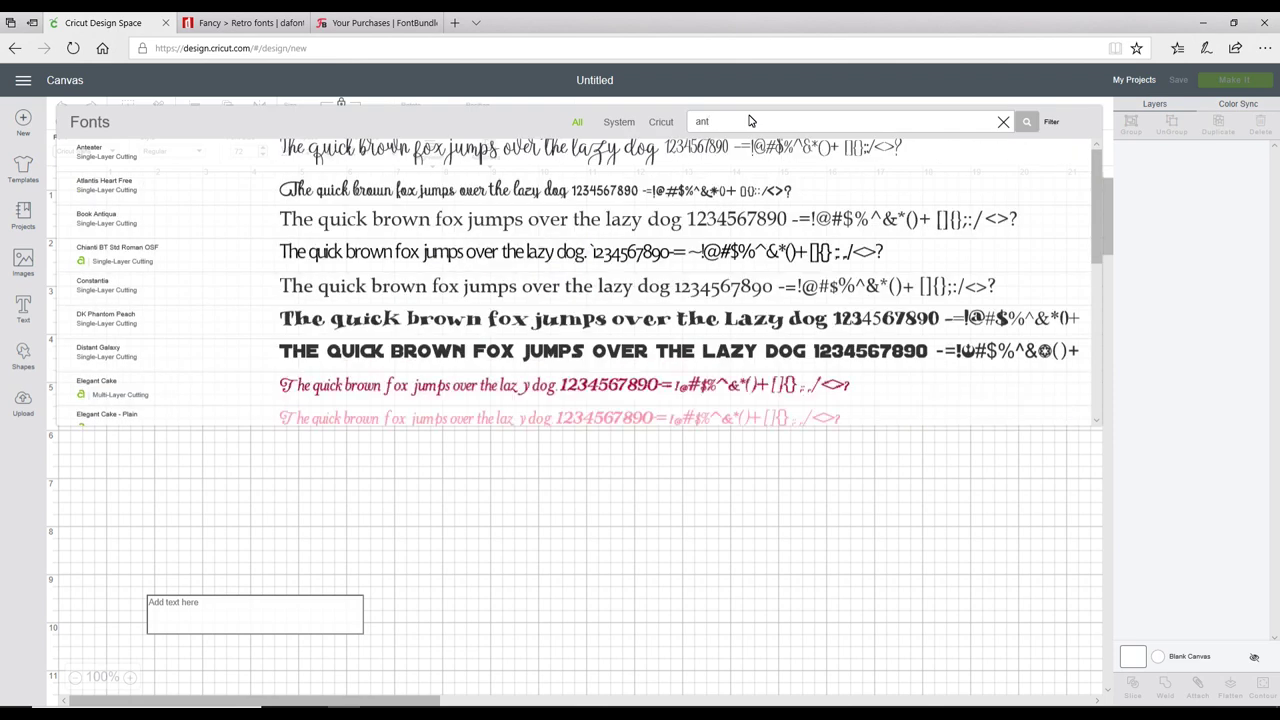